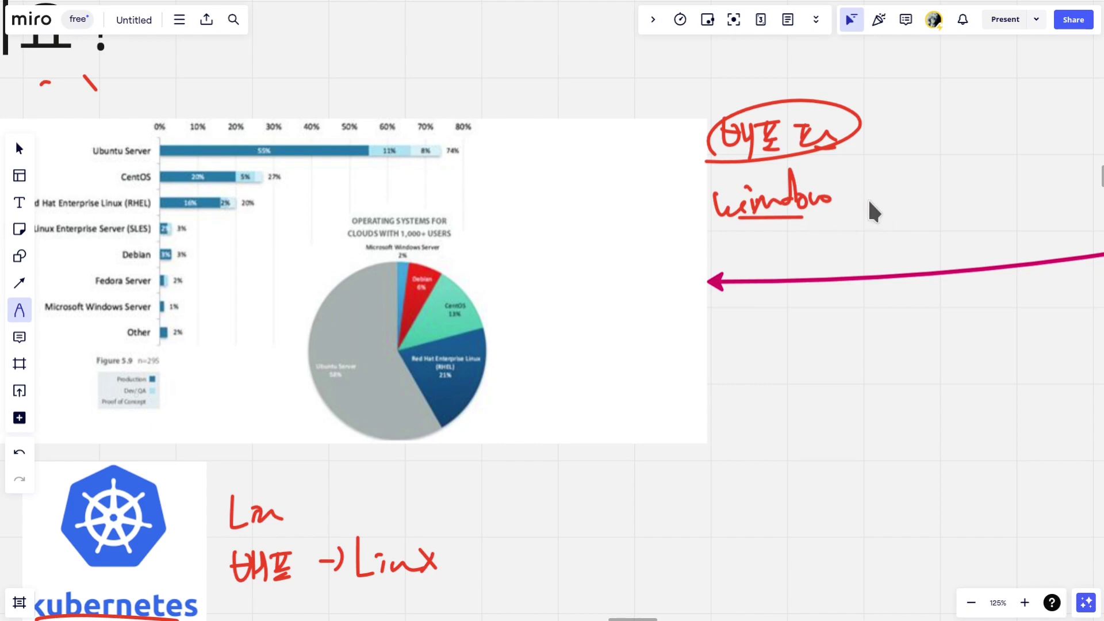
Step: Handwrite an arrow to a circled "ms" beside the window note, and write "Lin open Source" below it
drag(946, 210, 947, 192)
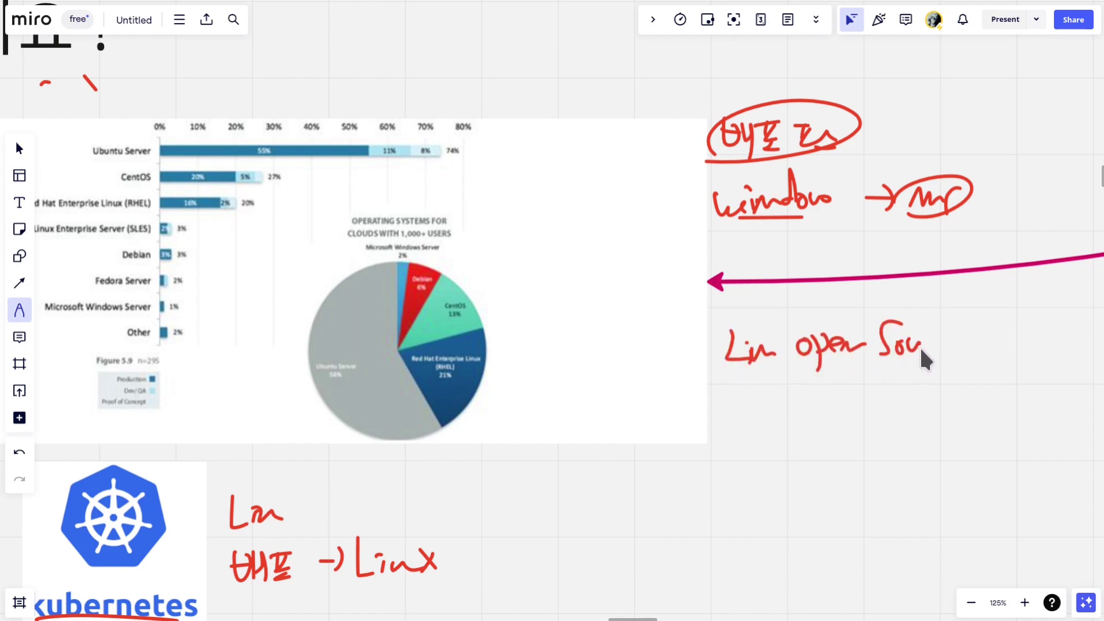
drag(956, 340, 958, 340)
Step: Handwrite Ubuntu, Centos and Red as a list under "Lin open Source", circling Ubuntu and adding an arrow with a short Korean note beside it
scroll(823, 332, right, 4)
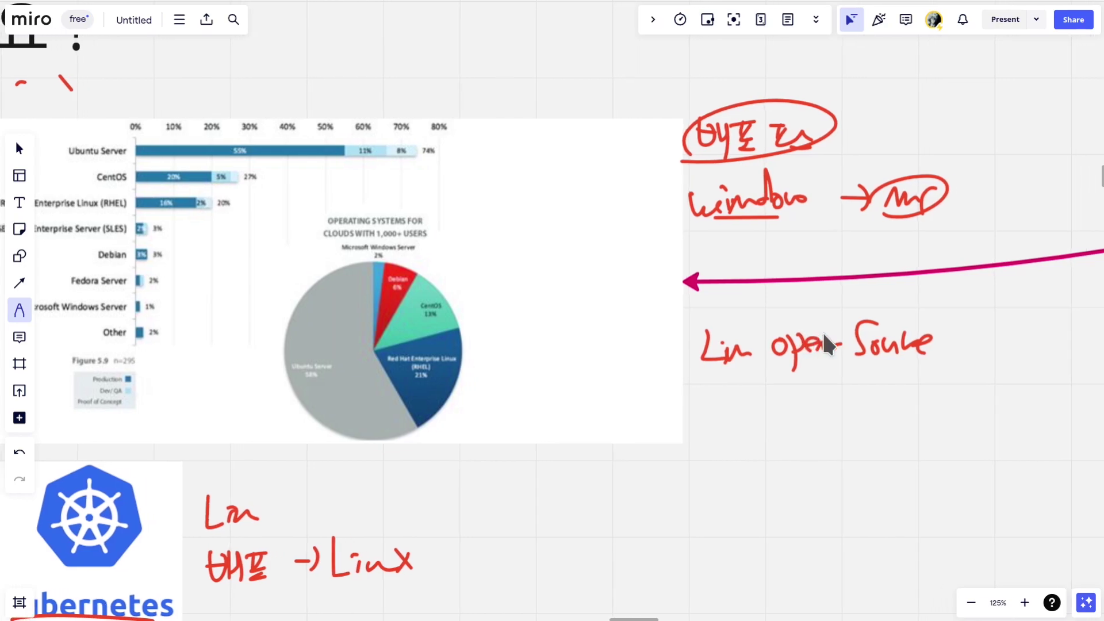
scroll(794, 330, down, 3)
scroll(759, 328, down, 2)
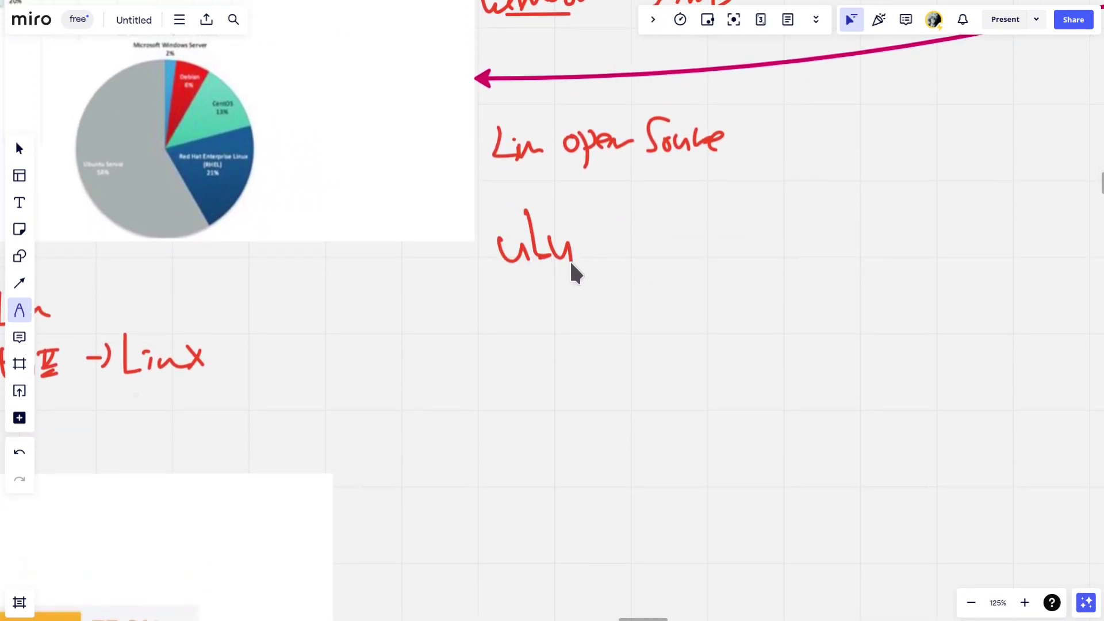
mouse_move(618, 238)
mouse_down()
mouse_move(640, 251)
mouse_move(662, 242)
mouse_up()
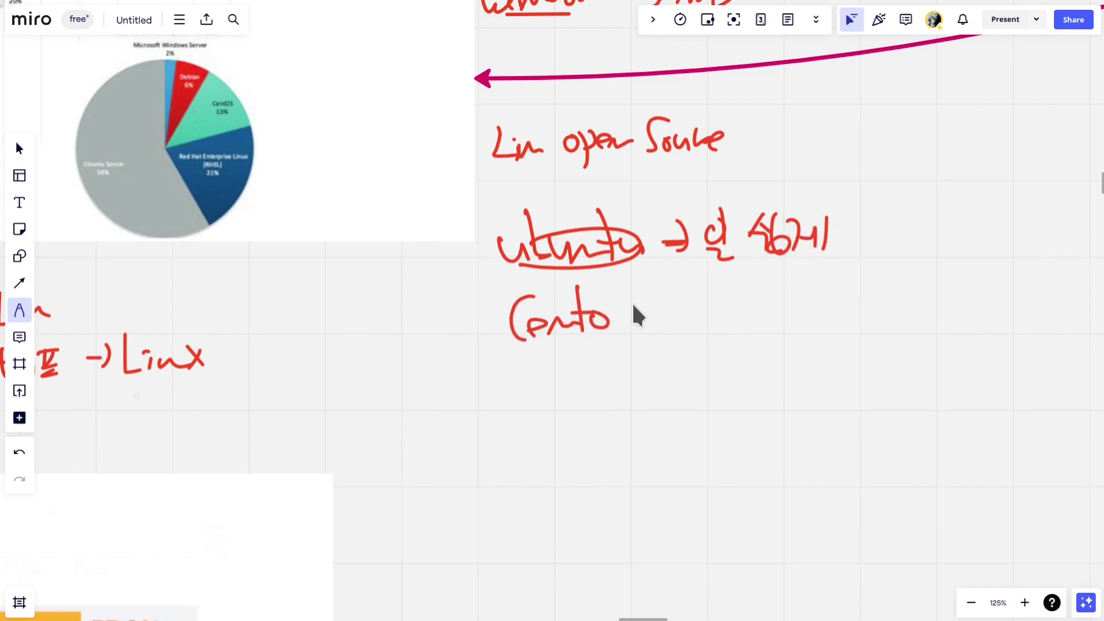
drag(520, 358, 522, 413)
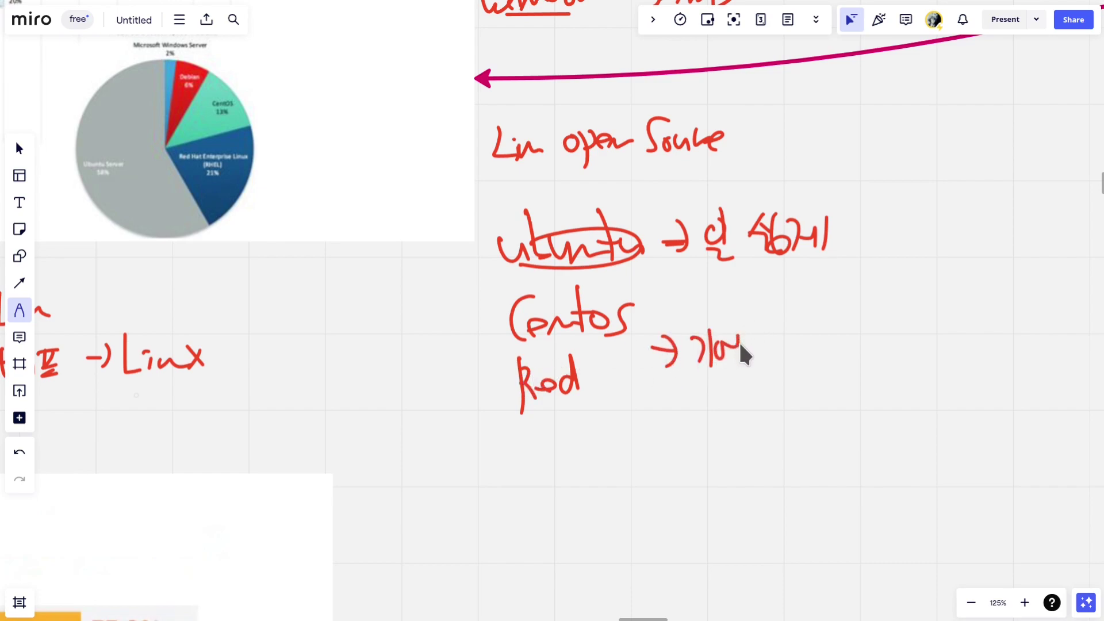
Step: Annotate Centos and Red with a circled 기업용 and an arrow to 기술 비용, and add a circled "OS" note with "Linux" beneath
drag(676, 379, 716, 371)
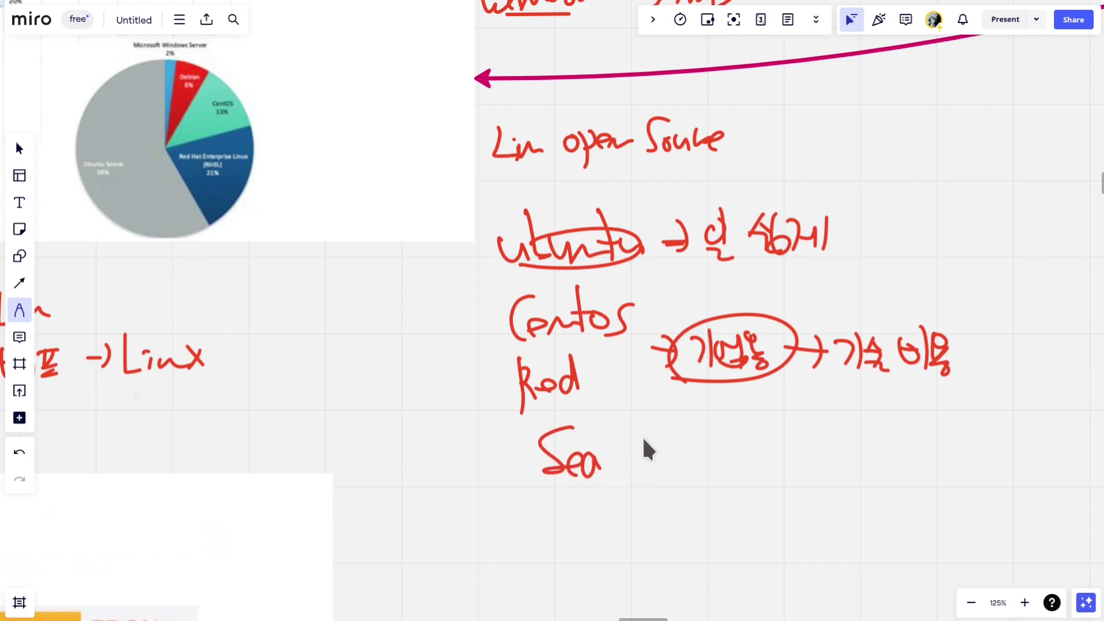
drag(642, 477, 627, 468)
drag(756, 467, 648, 465)
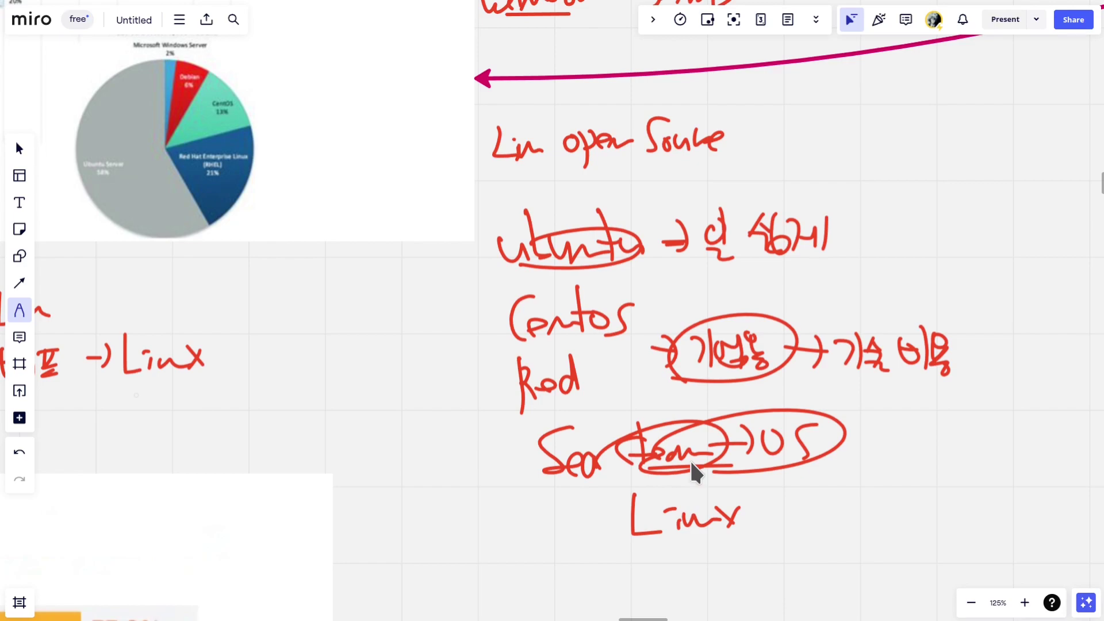
Step: Sketch a diagram of four boxes on a line above "Linux kernel", framed by an outline, with a circled callout above the boxes
scroll(689, 459, right, 7)
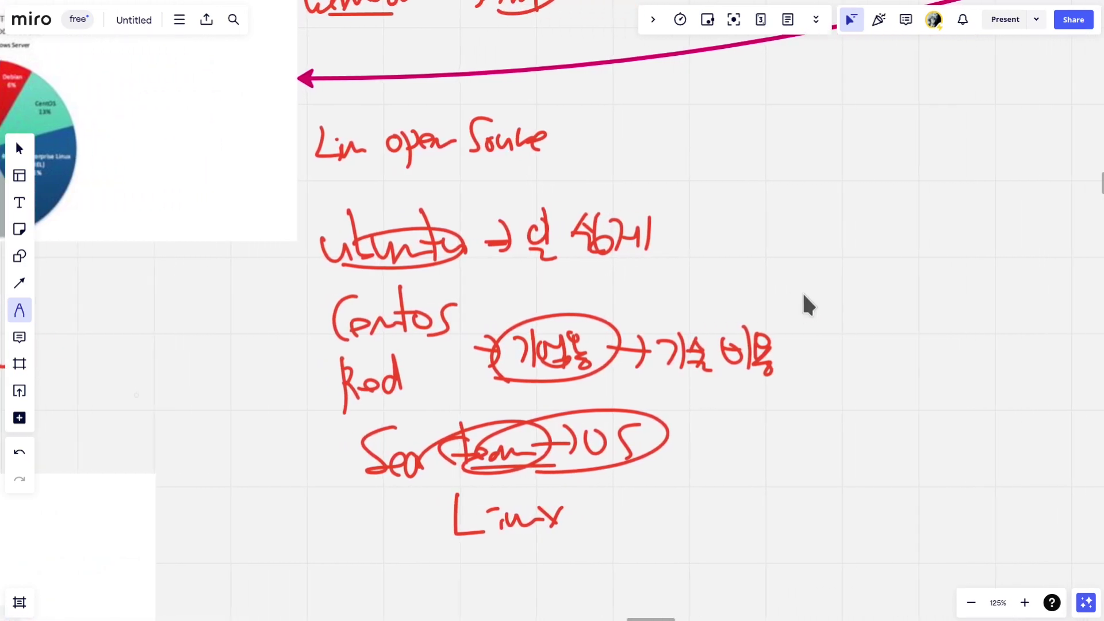
scroll(723, 310, right, 1)
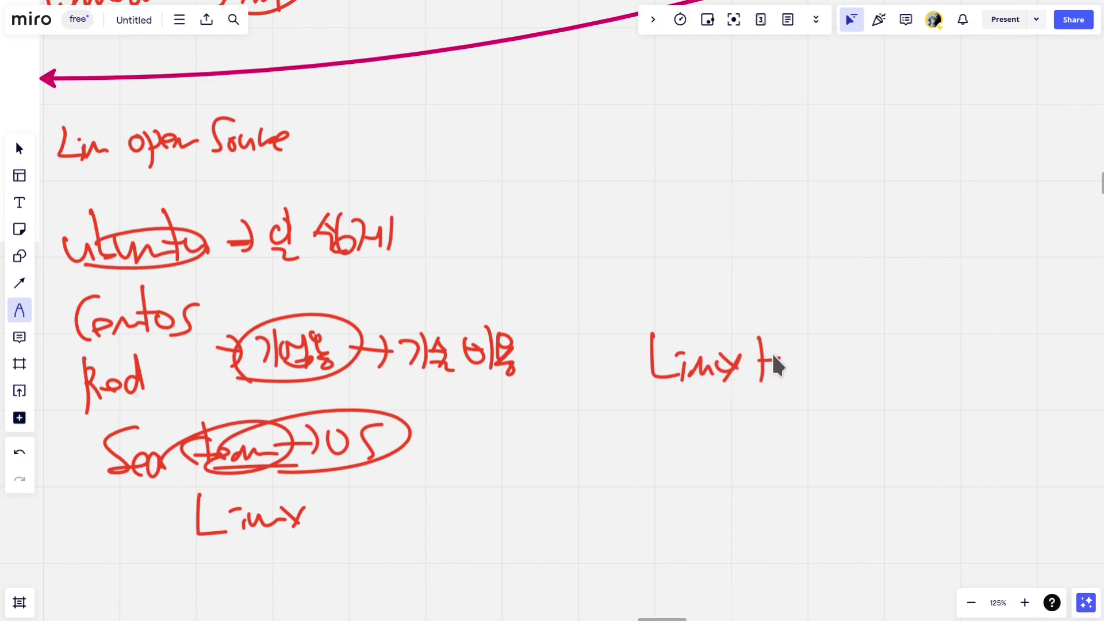
drag(596, 311, 964, 323)
mouse_move(575, 230)
mouse_down()
mouse_move(627, 285)
mouse_move(742, 233)
mouse_move(743, 221)
mouse_up()
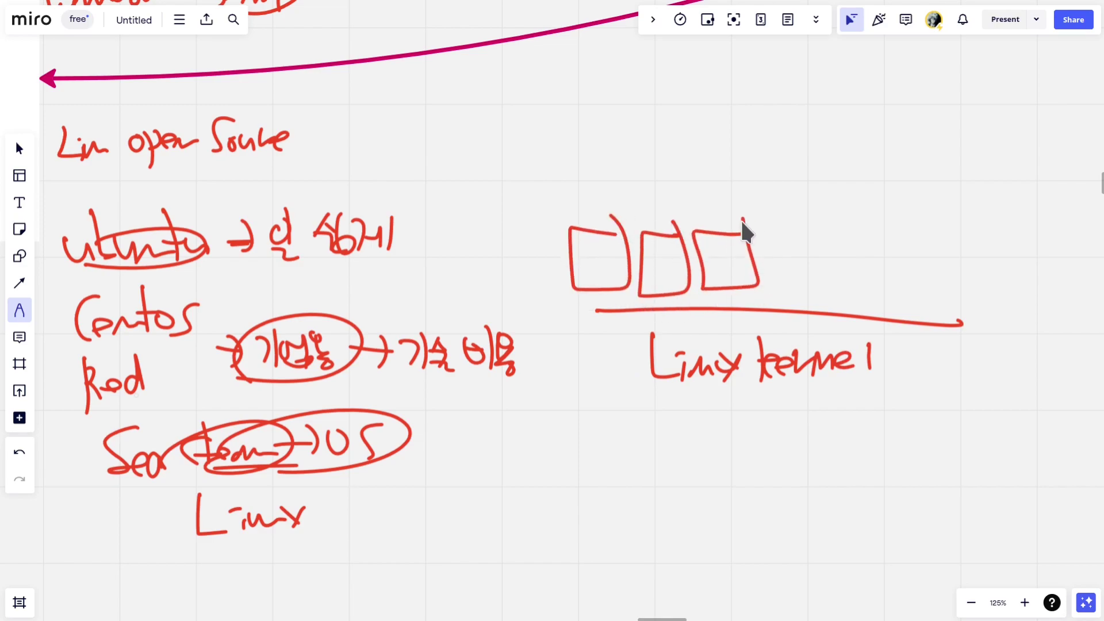
drag(800, 246, 796, 241)
drag(521, 175, 569, 411)
mouse_move(559, 198)
mouse_down()
mouse_move(965, 247)
mouse_move(918, 418)
mouse_up()
drag(666, 430, 847, 415)
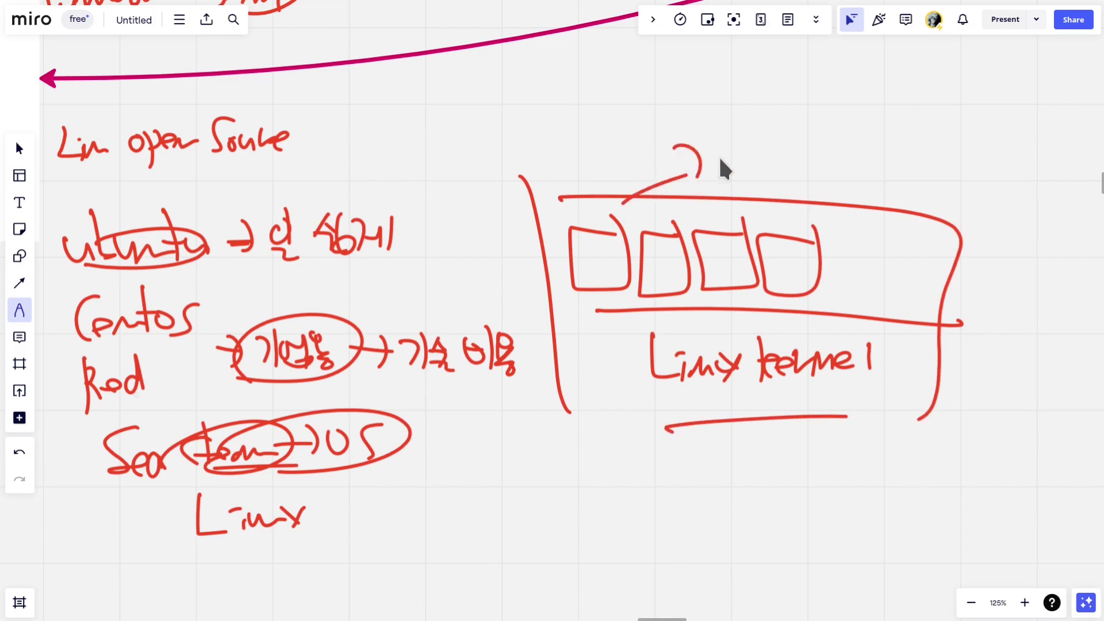
drag(773, 167, 734, 110)
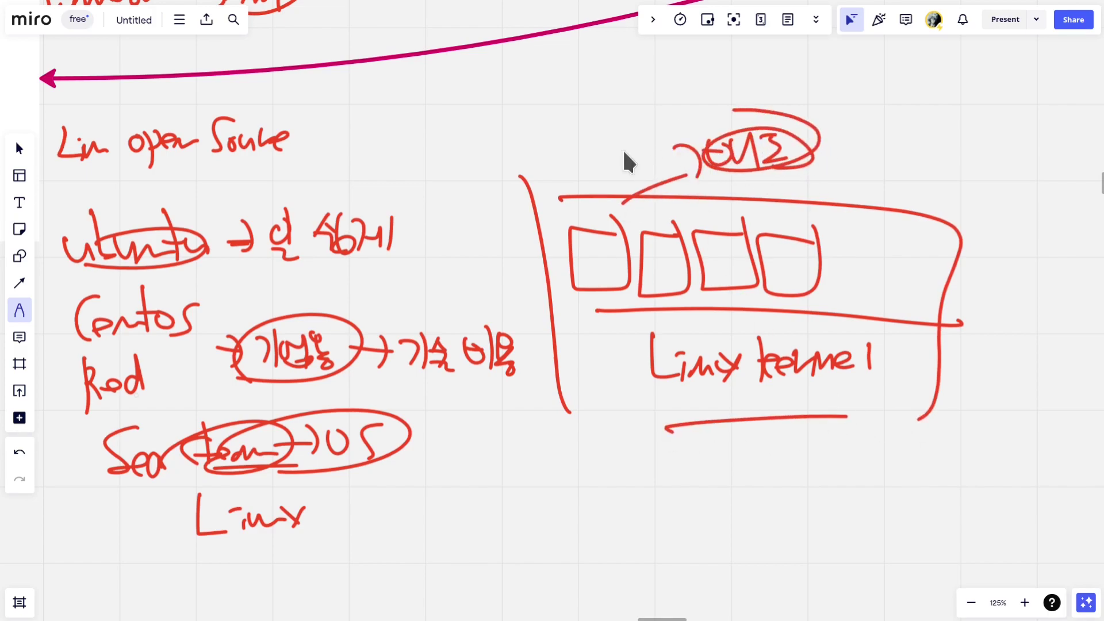
Step: Underline Ubuntu Server, CentOS and Red Hat Enterprise Linux in the cloud operating systems chart, and box Ubuntu Server
scroll(625, 154, left, 10)
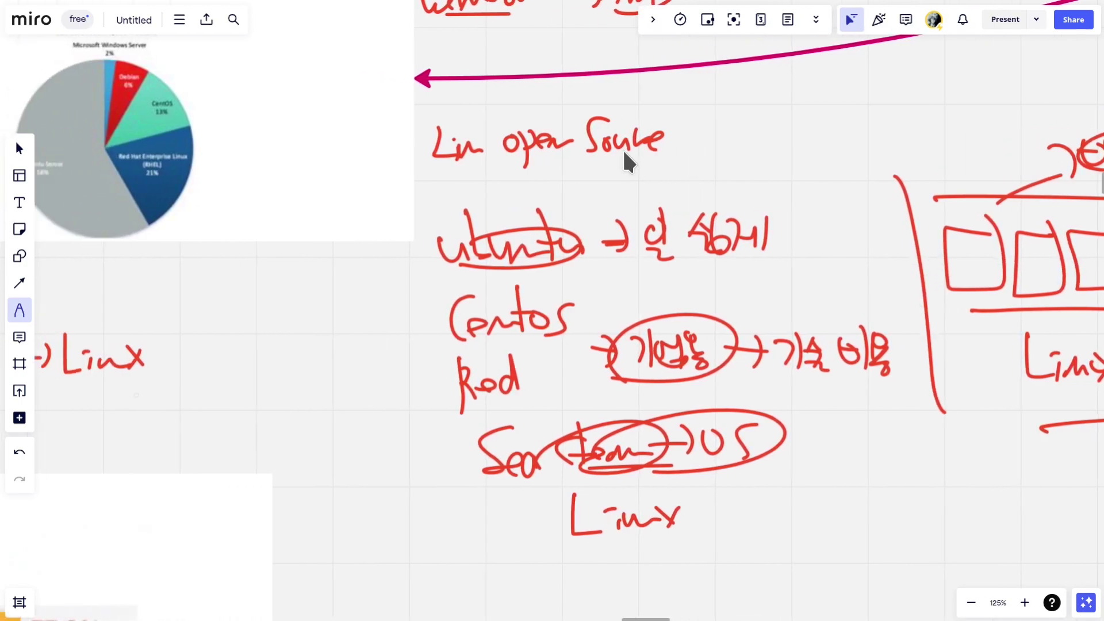
scroll(623, 152, up, 5)
scroll(624, 153, left, 2)
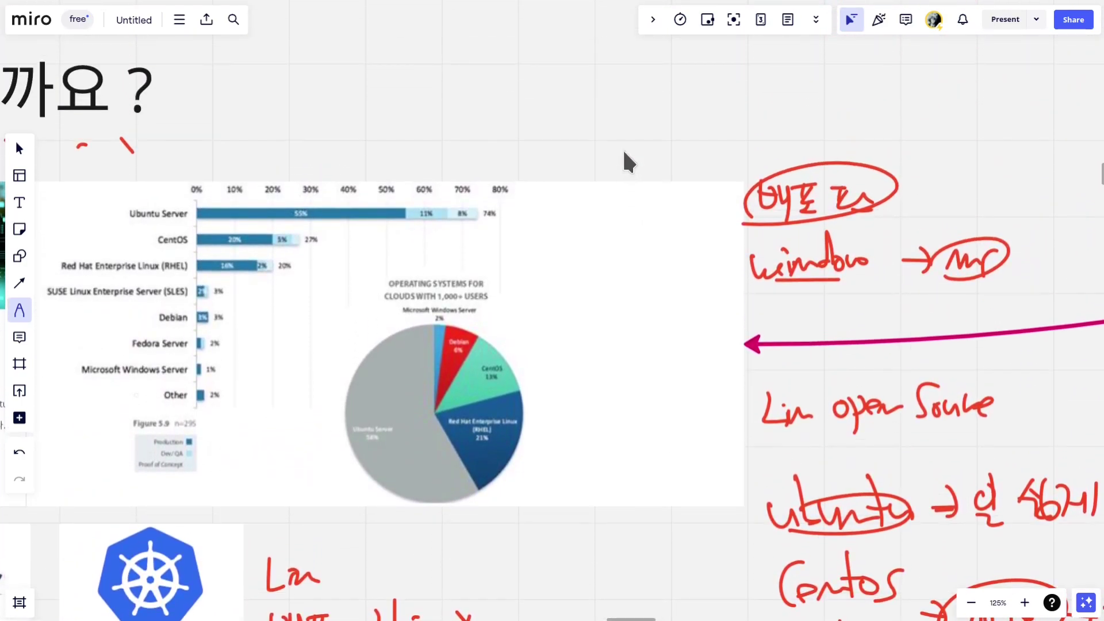
scroll(625, 154, left, 2)
scroll(624, 154, down, 2)
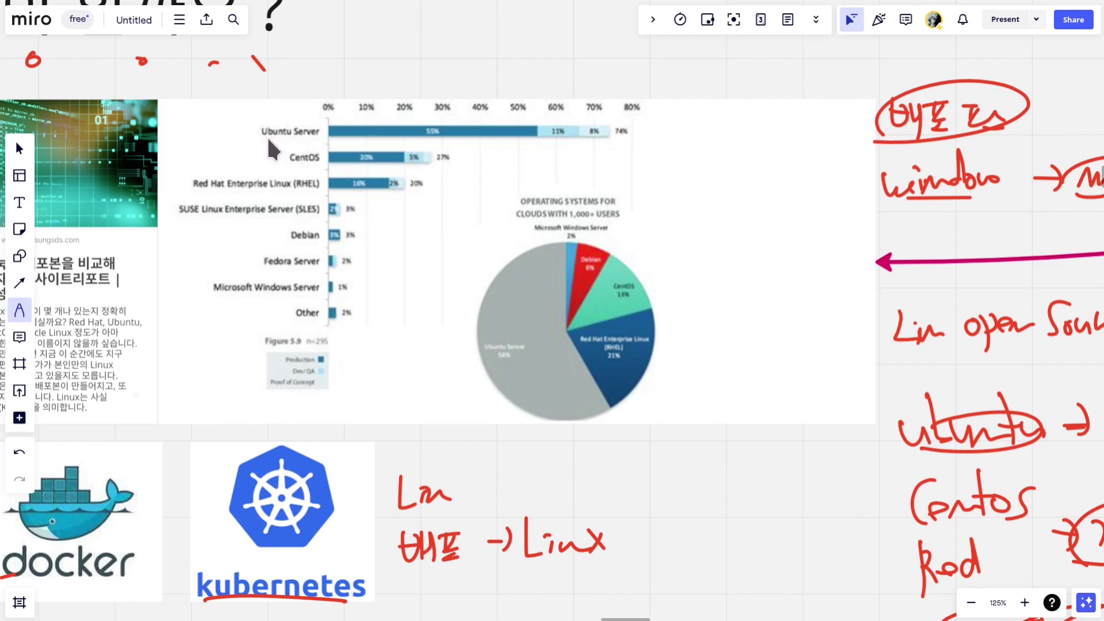
drag(255, 136, 342, 140)
drag(253, 190, 351, 187)
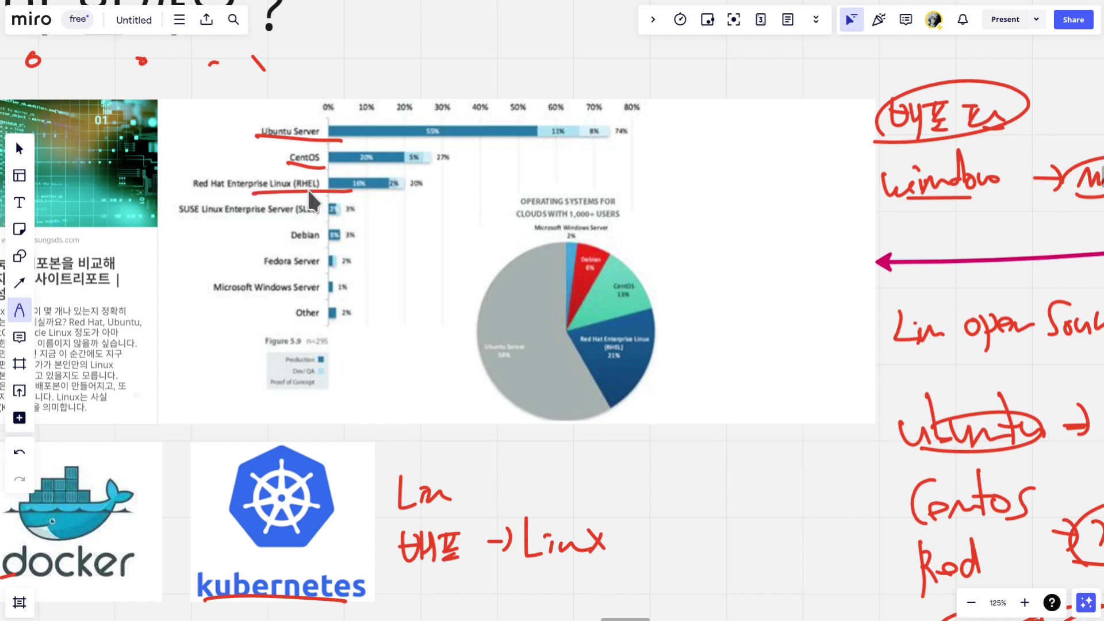
mouse_move(249, 136)
mouse_down()
mouse_move(327, 144)
mouse_move(244, 151)
mouse_up()
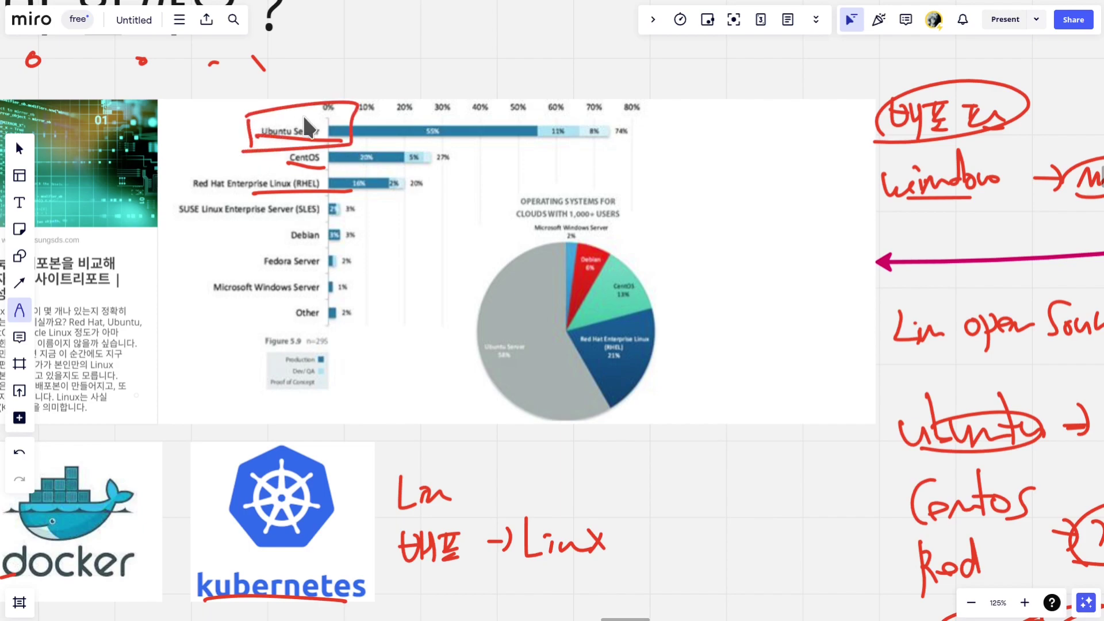
Step: Circle "Linux" in the Top Linux Subcategories chart title, dot Ubuntu, Debian and CentOS, and circle Red Hat
scroll(305, 124, left, 10)
scroll(305, 123, down, 4)
scroll(305, 122, down, 3)
scroll(305, 121, left, 5)
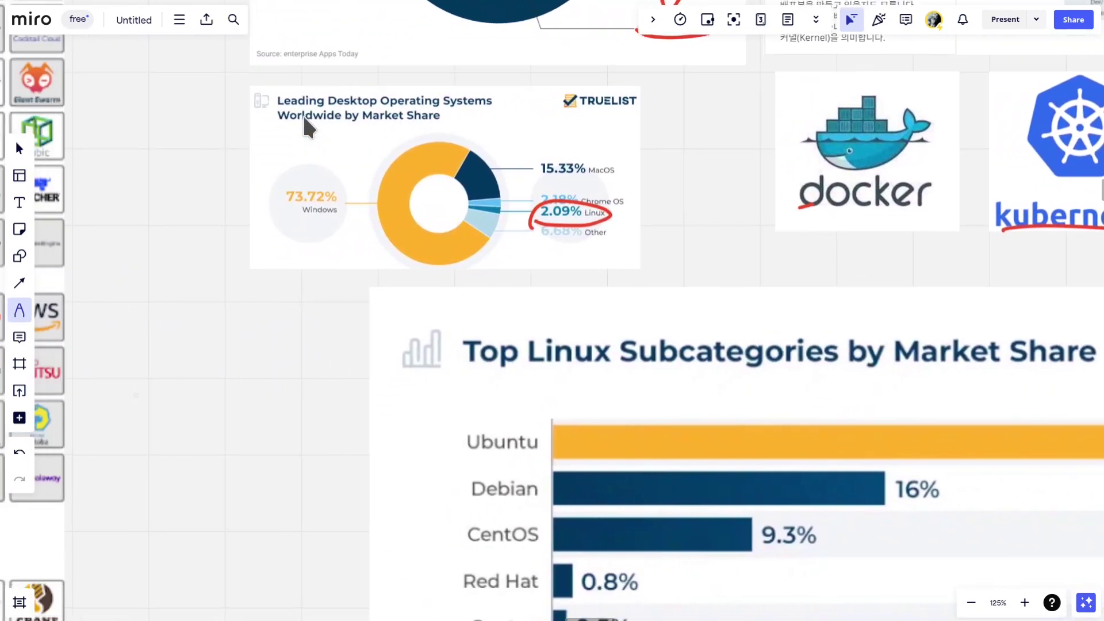
scroll(305, 122, down, 2)
scroll(305, 122, down, 1)
scroll(305, 122, right, 6)
scroll(305, 122, down, 2)
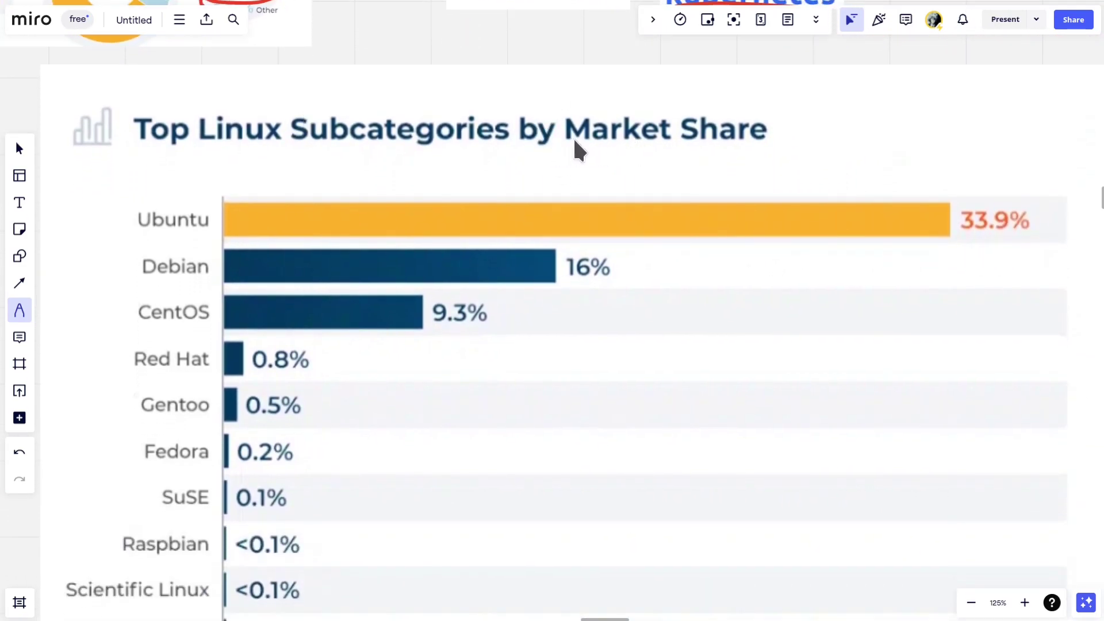
drag(202, 138, 248, 135)
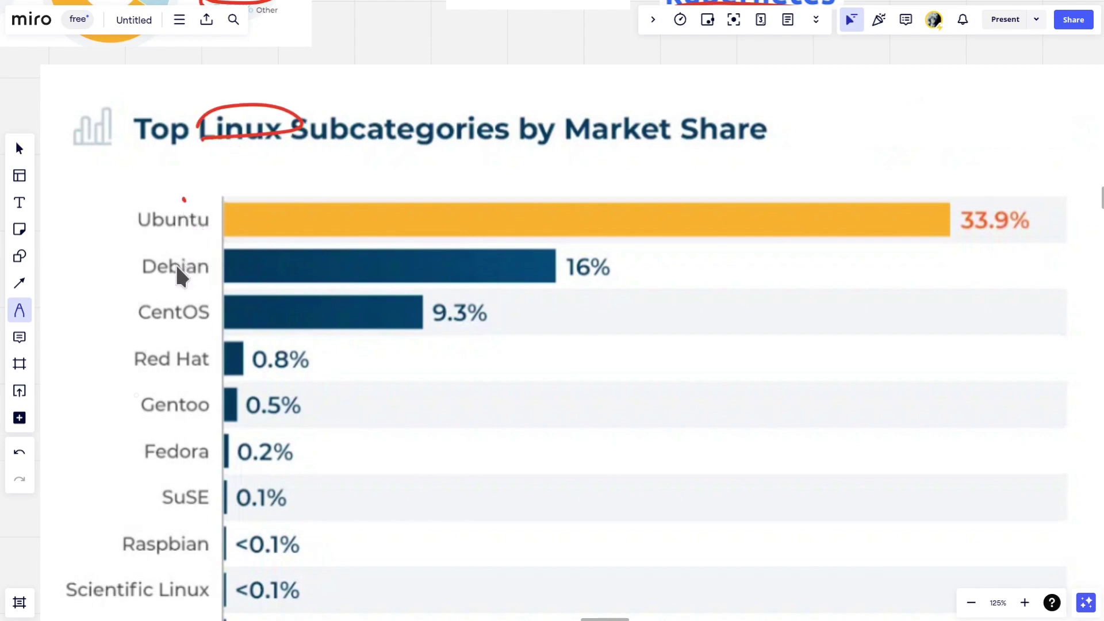
drag(158, 380, 183, 361)
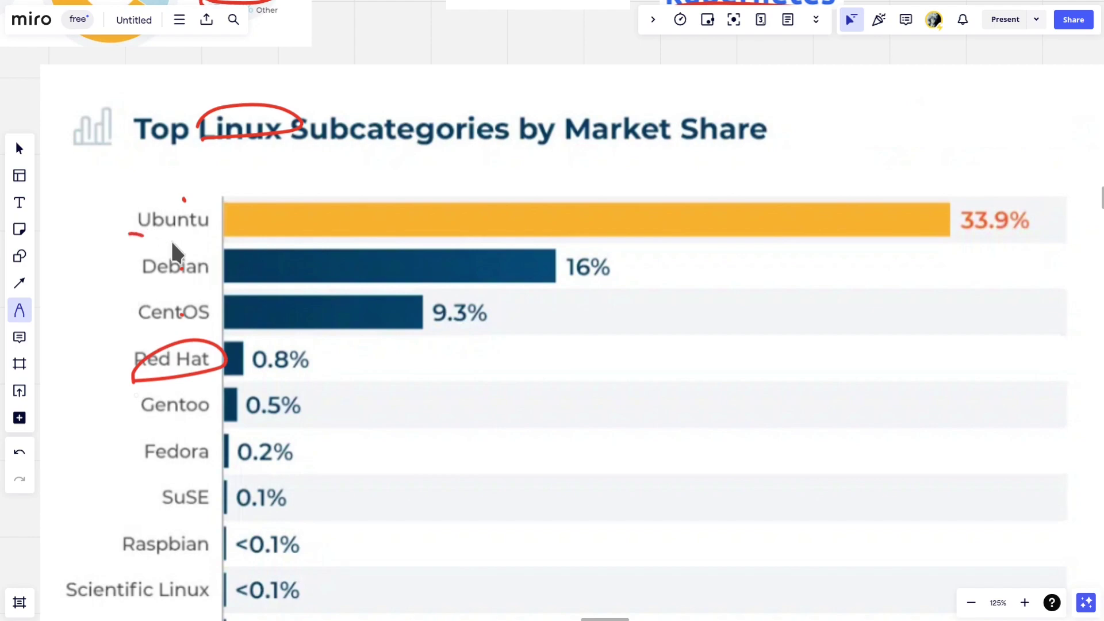
Step: Circle Ubuntu in the subcategories chart and handwrite a circled 쉽게 above its bar
drag(156, 236, 184, 234)
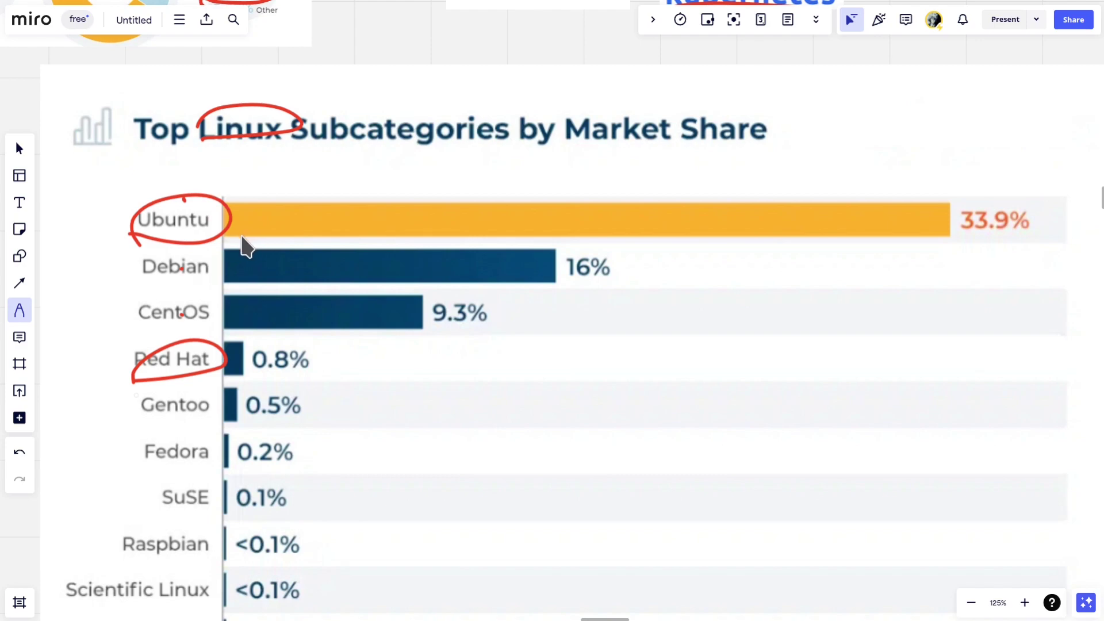
scroll(207, 256, left, 3)
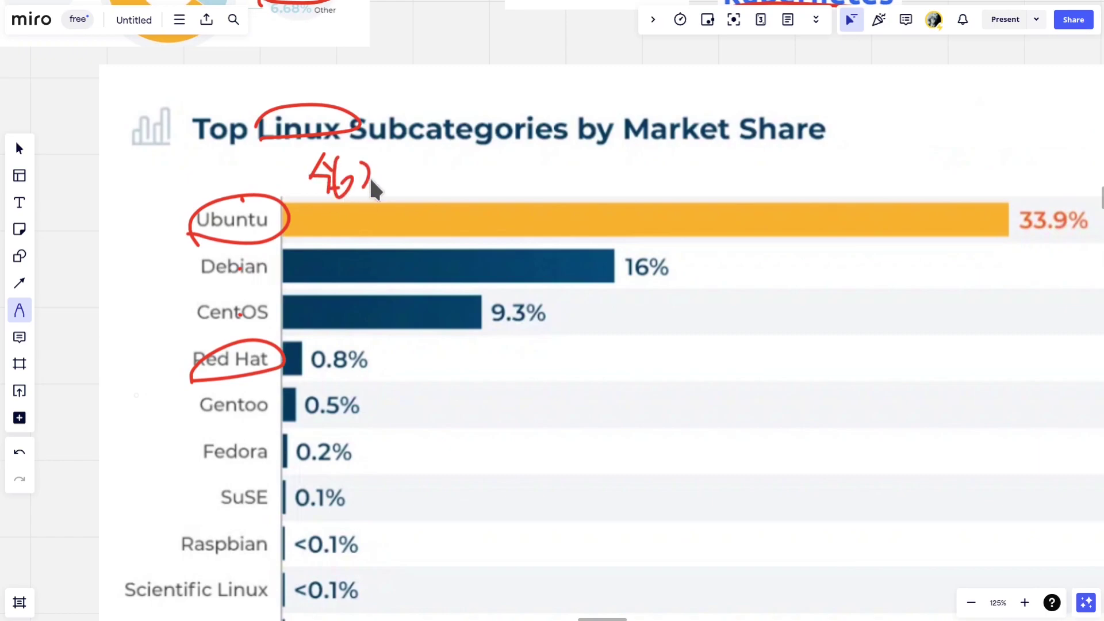
drag(361, 196, 327, 191)
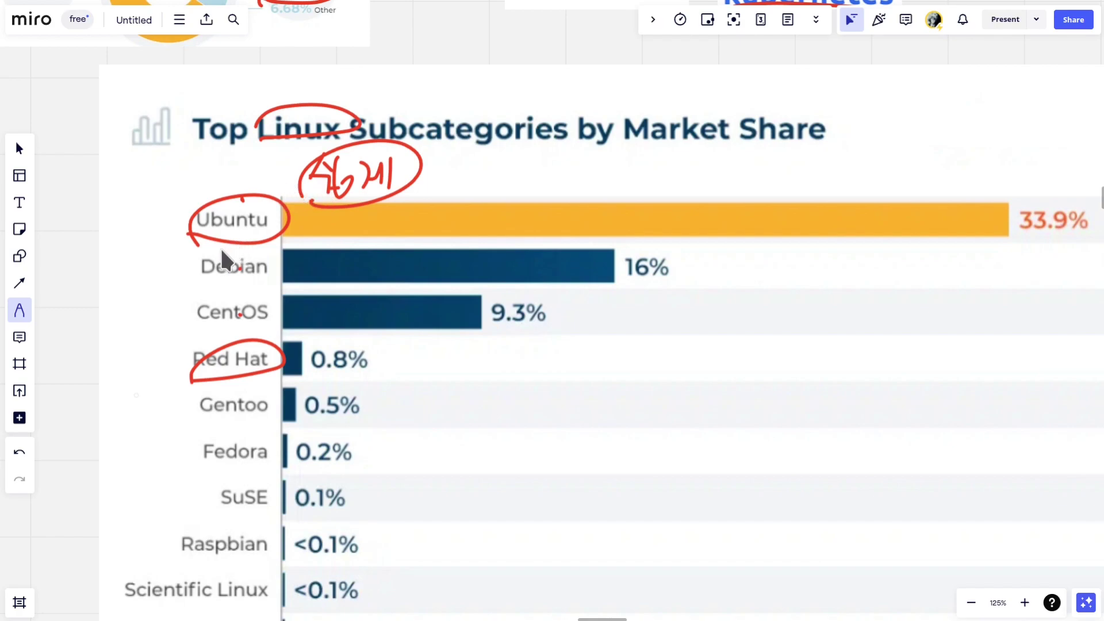
Step: Handwrite "Interne Service" above the cloud native landscape image, underlining and circling it
scroll(218, 250, left, 10)
scroll(219, 250, up, 4)
scroll(212, 257, left, 15)
scroll(206, 254, down, 3)
scroll(206, 254, left, 10)
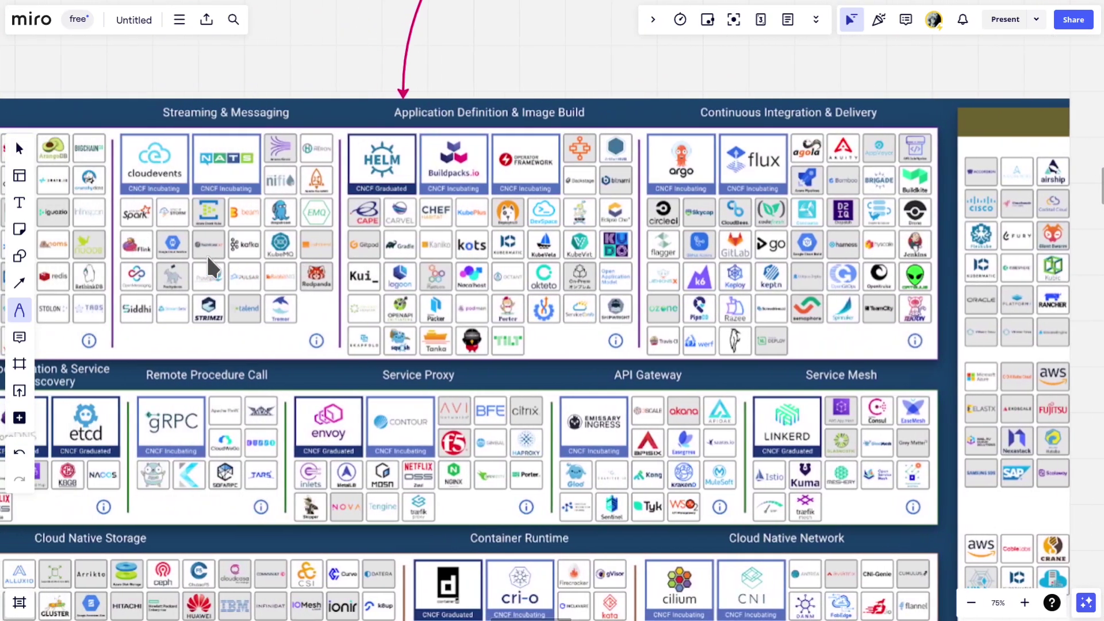
scroll(206, 254, left, 10)
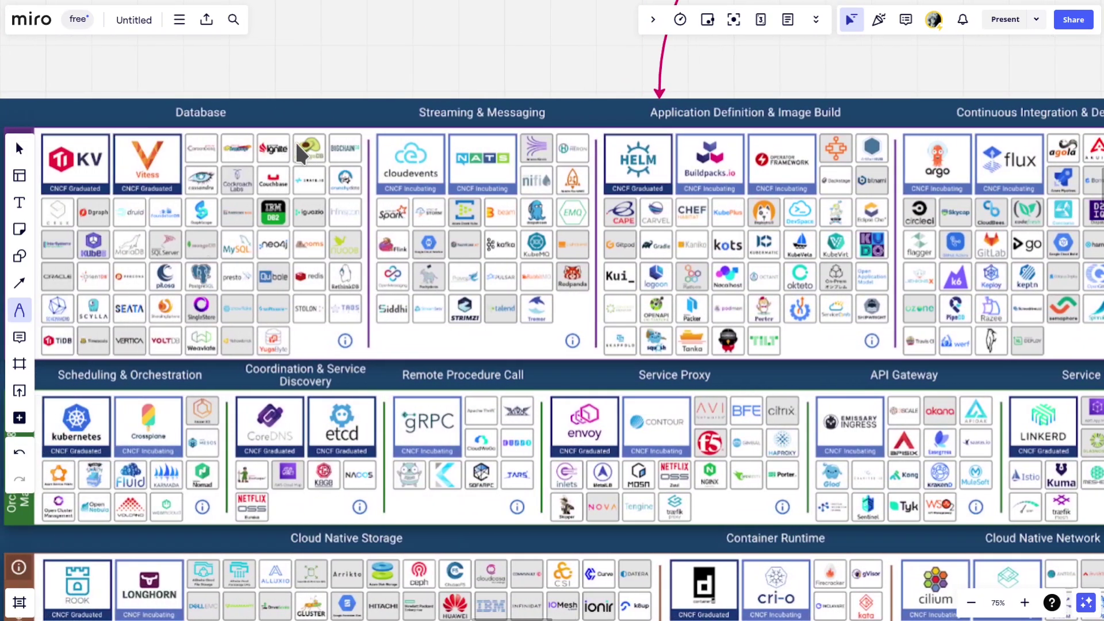
scroll(295, 141, down, 3)
scroll(296, 143, right, 3)
mouse_move(275, 119)
mouse_down()
mouse_move(278, 143)
mouse_move(313, 113)
mouse_move(363, 138)
mouse_up()
mouse_move(419, 104)
mouse_down()
mouse_move(405, 133)
mouse_move(436, 130)
mouse_move(446, 99)
mouse_move(496, 110)
mouse_up()
drag(268, 155, 299, 106)
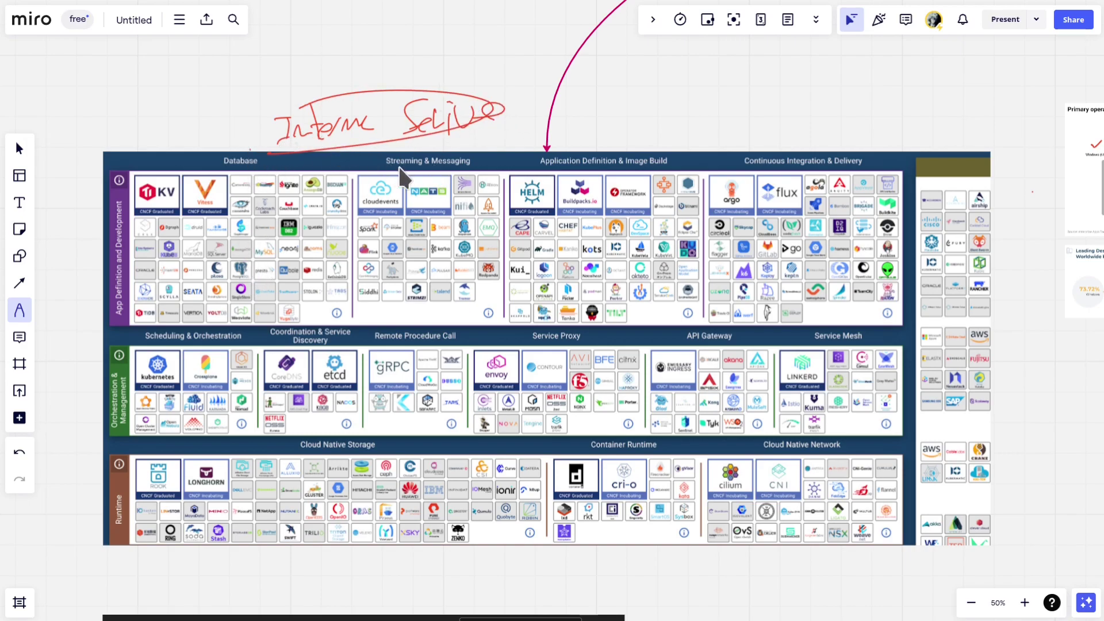
Step: Underline and loop the Streaming & Messaging heading, and handwrite a circled "LinX" above the landscape image
mouse_move(380, 168)
mouse_down()
mouse_move(402, 172)
mouse_move(437, 151)
mouse_up()
mouse_move(557, 95)
mouse_down()
mouse_move(579, 137)
mouse_move(624, 140)
mouse_move(645, 115)
mouse_move(572, 155)
mouse_up()
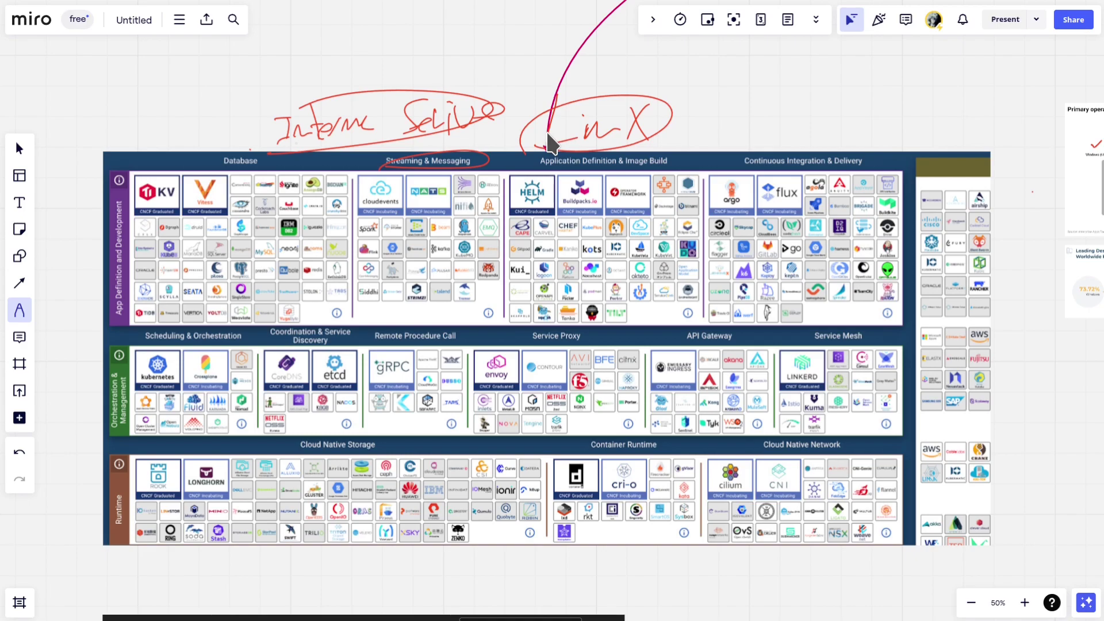
Step: Handwrite an underlined "Dual Booting" beside item 1 under the 리눅스 사용 방법 heading
scroll(546, 133, down, 15)
scroll(527, 150, right, 3)
scroll(526, 149, right, 8)
scroll(525, 150, down, 3)
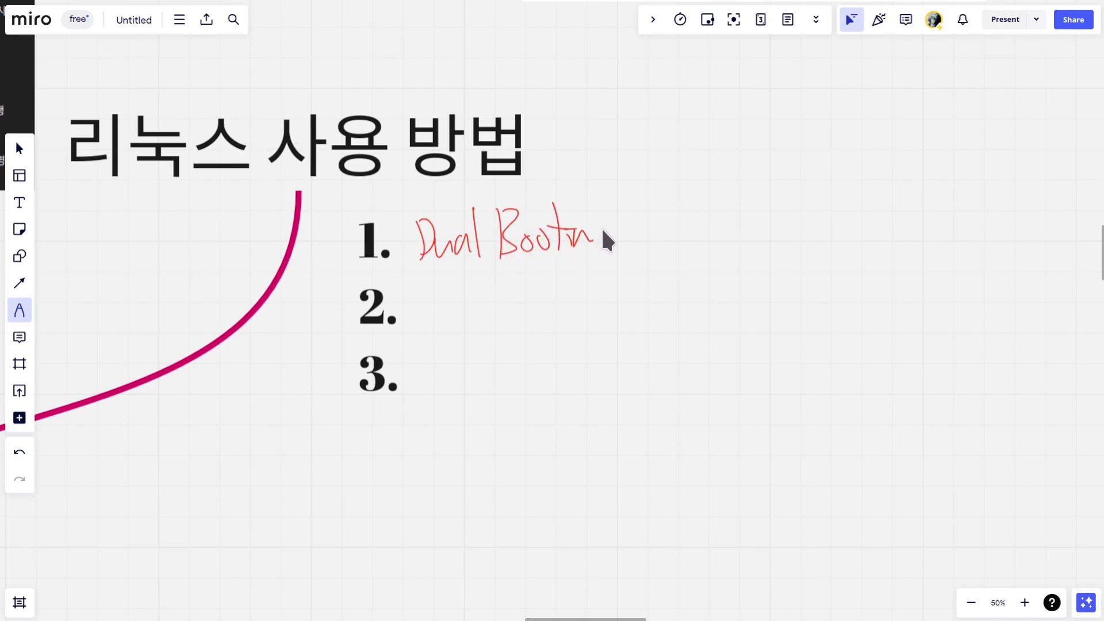
drag(384, 279, 633, 252)
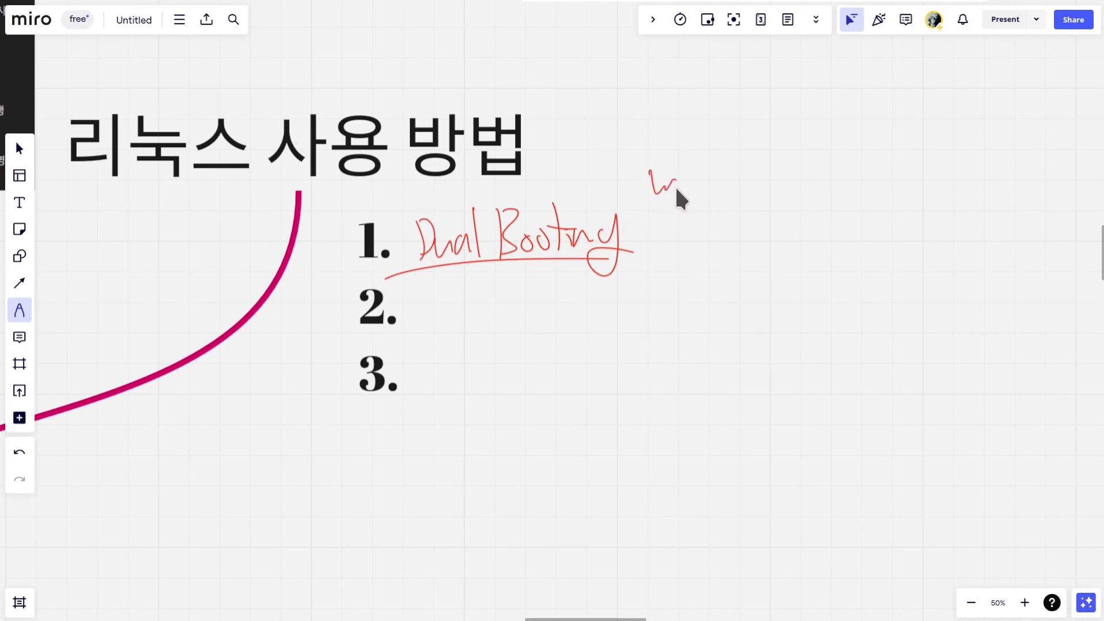
Step: Handwrite circled "windows" and "Linux" notes beside Dual Booting, with a gaming note and an arrow extending from windows
drag(642, 192, 789, 202)
drag(655, 265, 674, 261)
drag(679, 249, 681, 261)
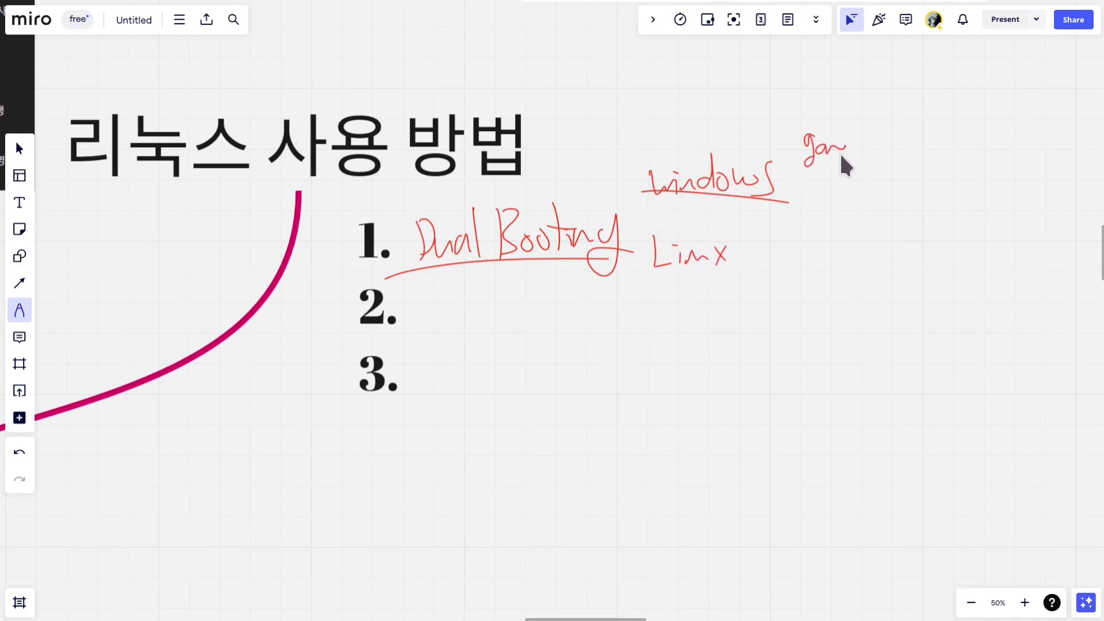
mouse_move(716, 205)
mouse_down()
mouse_move(776, 197)
mouse_move(668, 198)
mouse_move(888, 196)
mouse_up()
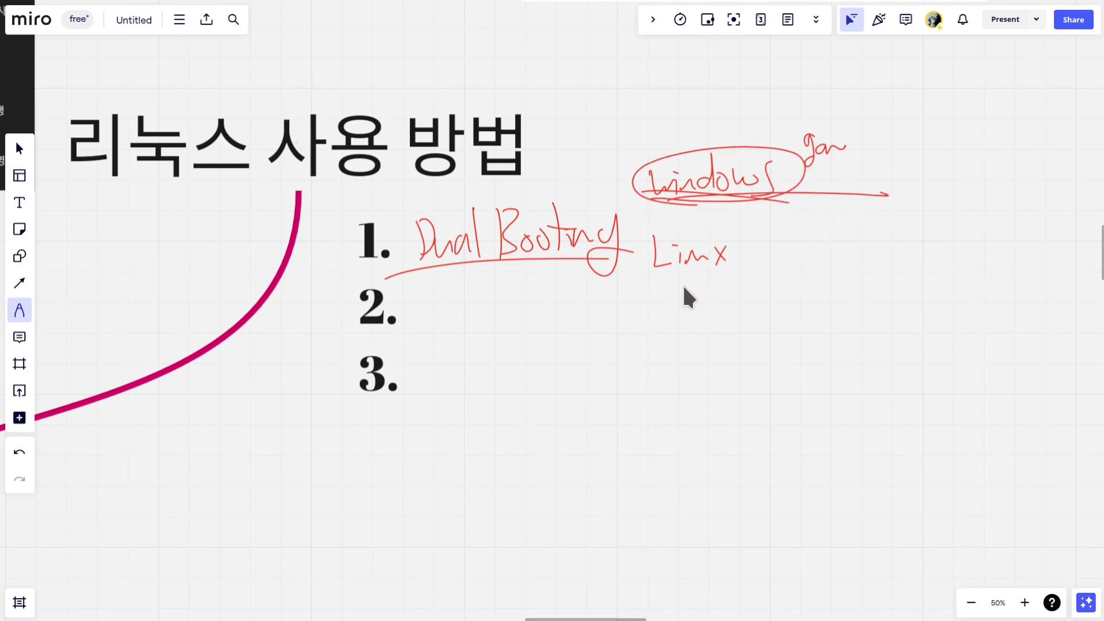
drag(709, 284, 724, 275)
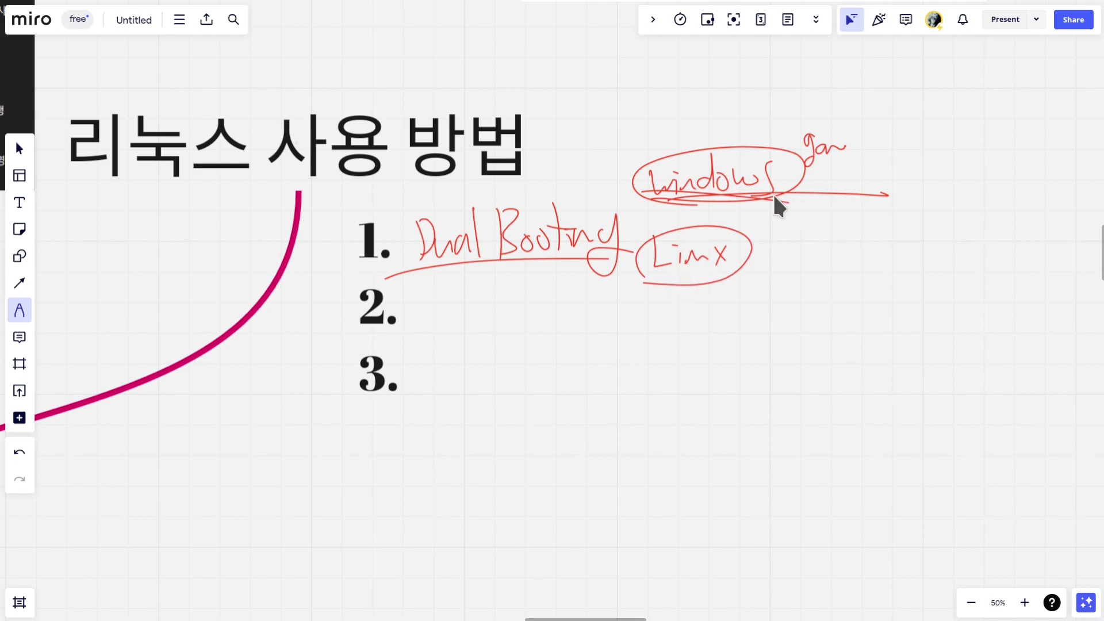
Step: Underline Dual Booting again and handwrite an underlined "Virtual Box" beside item 2
mouse_move(449, 260)
mouse_down()
mouse_move(659, 266)
mouse_move(419, 260)
mouse_up()
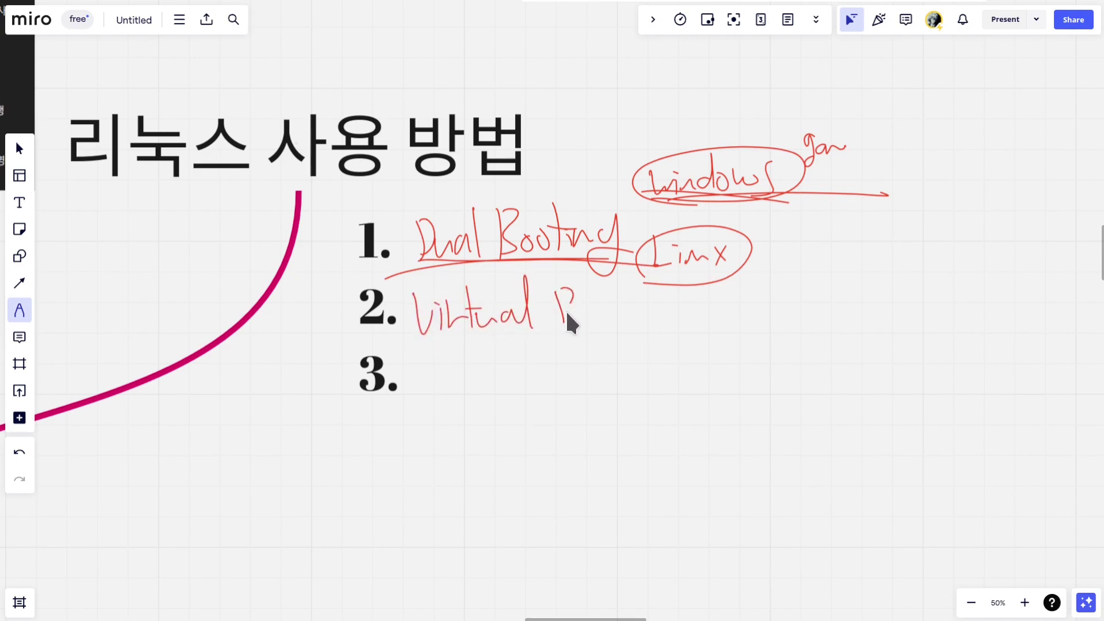
drag(415, 344, 638, 338)
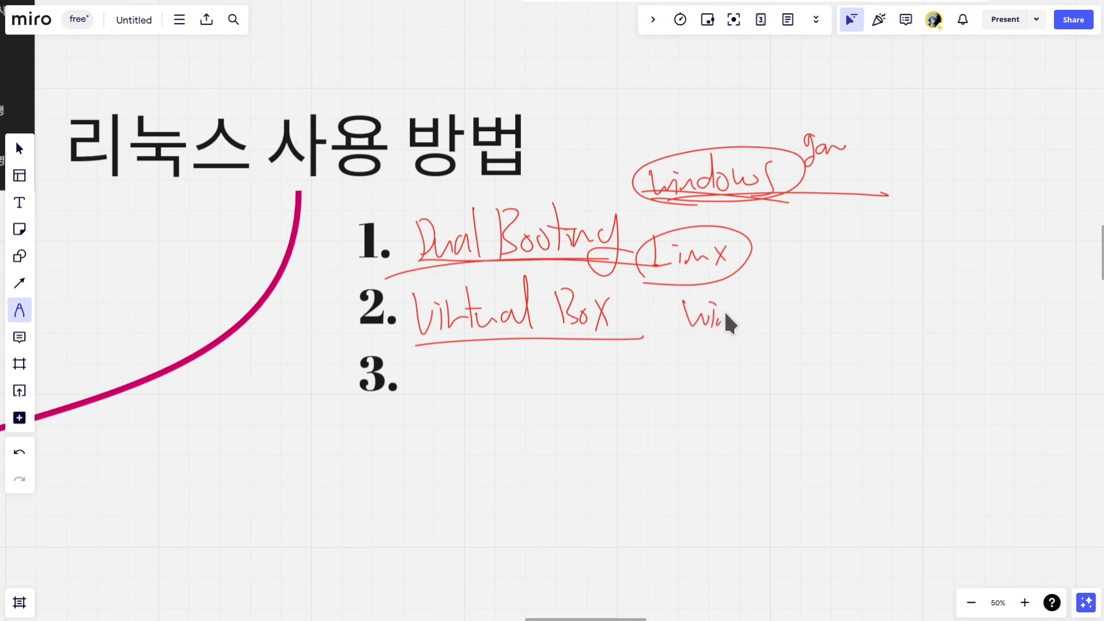
Step: Handwrite "windows → VB → Linux" and "Lin → VB → Window" notes beside Virtual Box, with windows underlined
drag(776, 312, 783, 316)
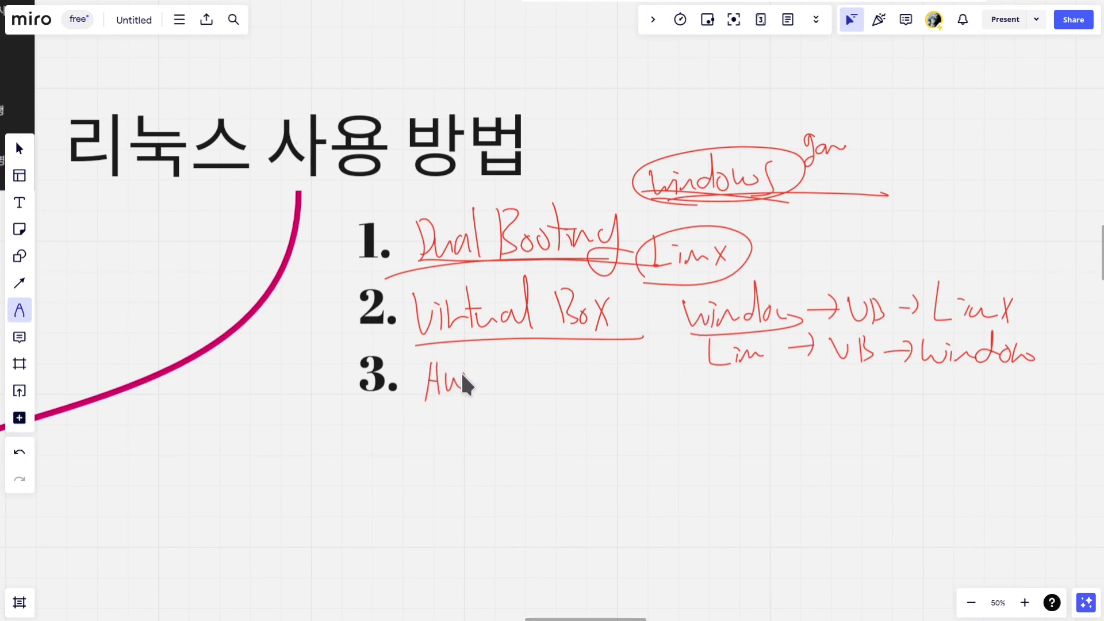
Step: Handwrite an underlined, boxed "AWS Cloud" beside item 3, with "Azure" and "EC2 VM" below it
drag(525, 369, 524, 397)
drag(592, 373, 597, 393)
drag(475, 416, 597, 410)
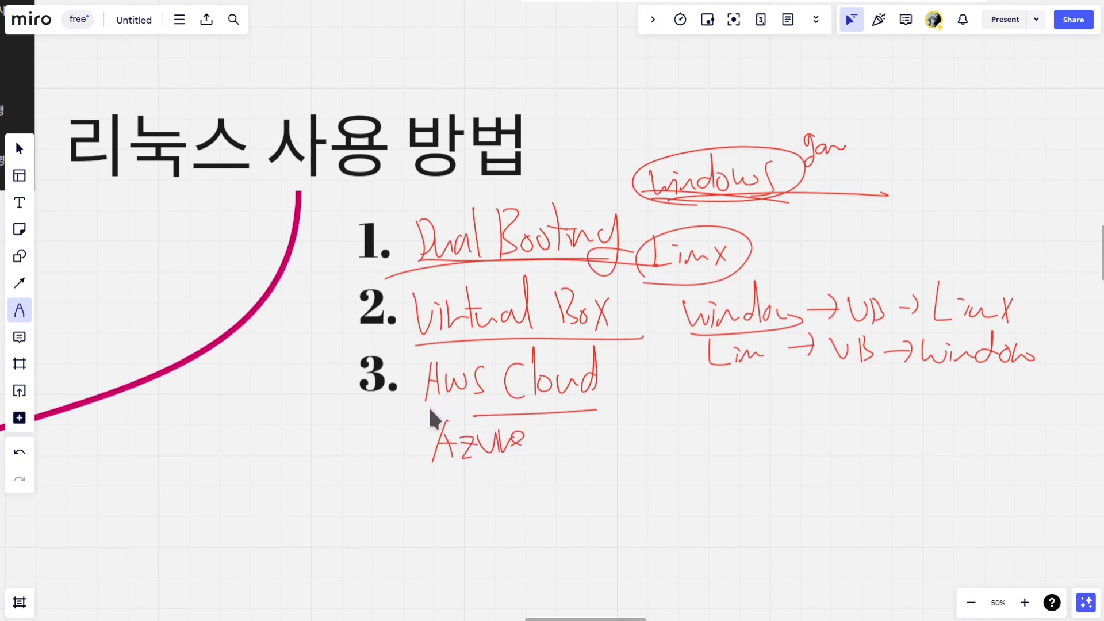
mouse_move(401, 417)
mouse_down()
mouse_move(606, 345)
mouse_move(407, 420)
mouse_up()
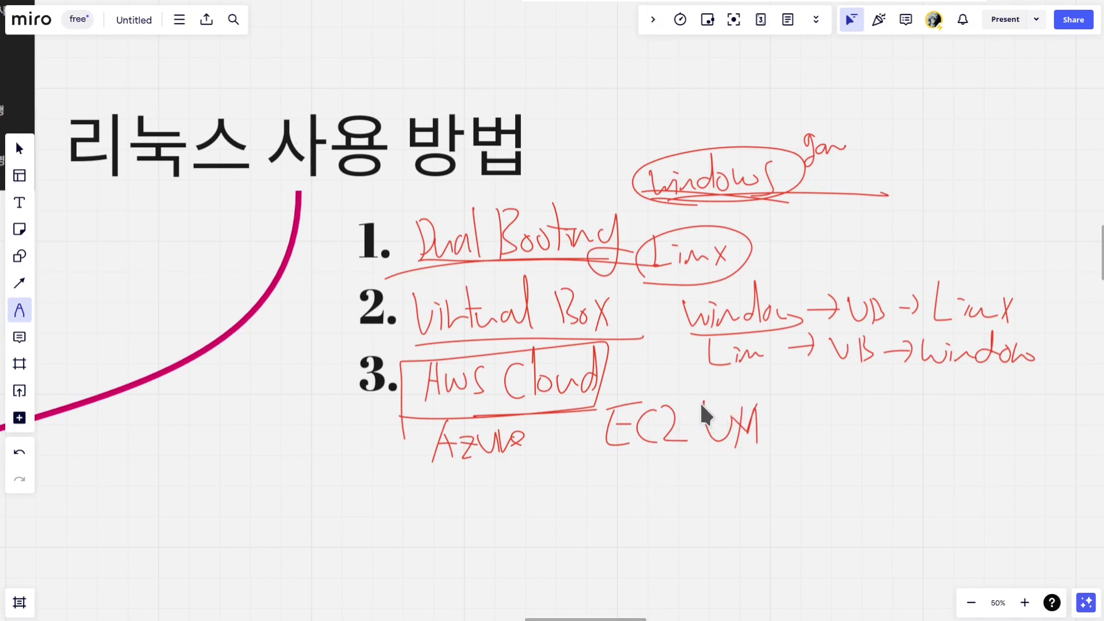
Step: Handwrite a short note beside the aws logo image under the AWS heading
scroll(701, 404, left, 10)
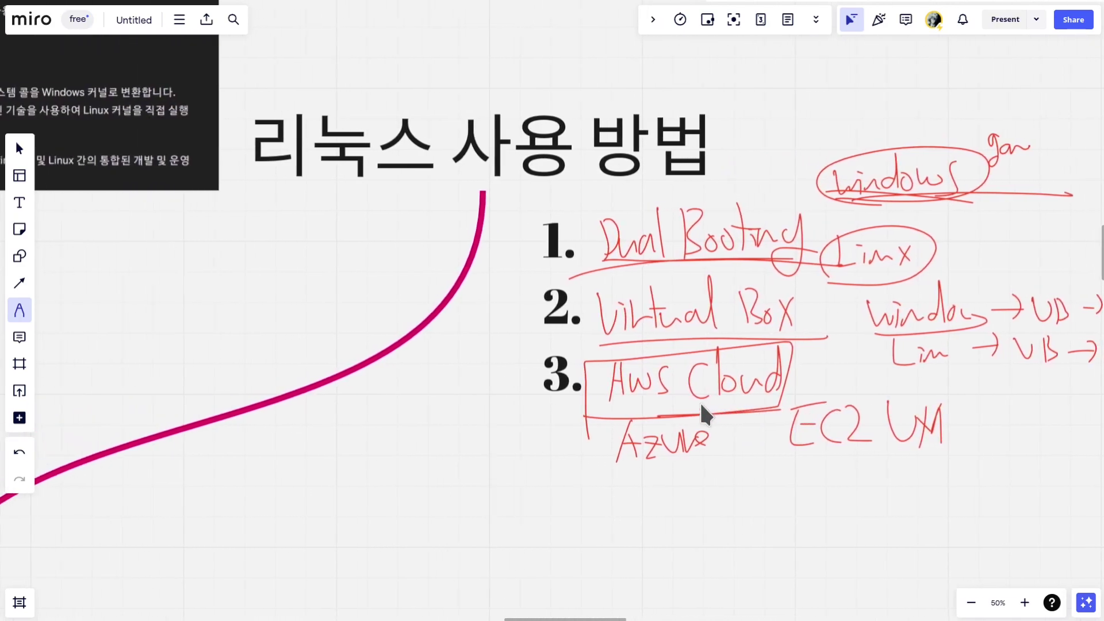
scroll(701, 404, left, 4)
scroll(701, 404, down, 15)
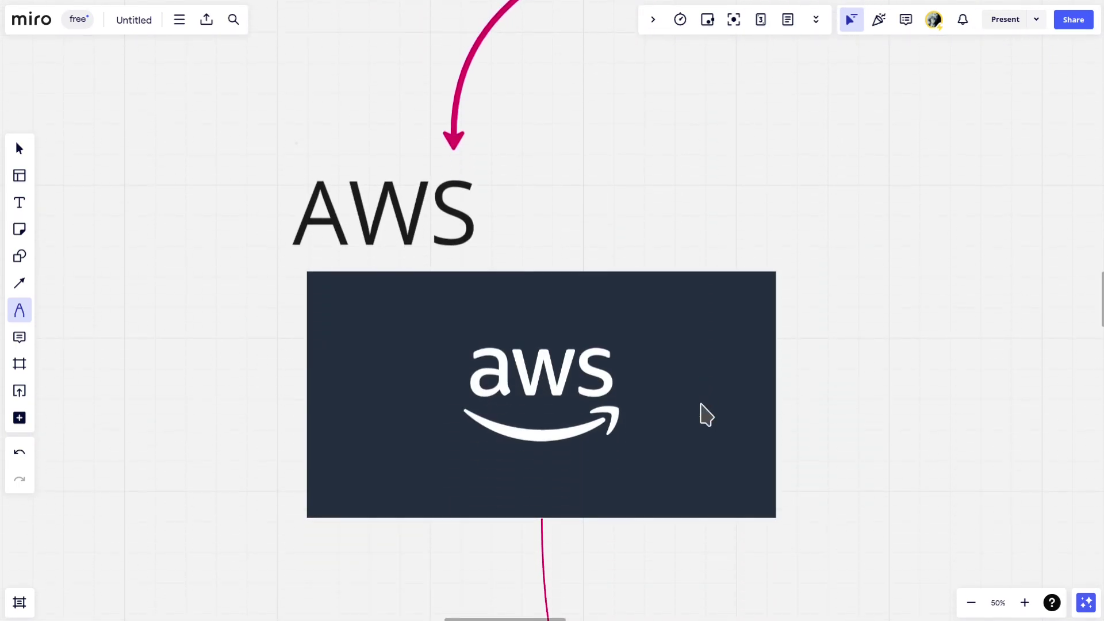
scroll(701, 404, right, 4)
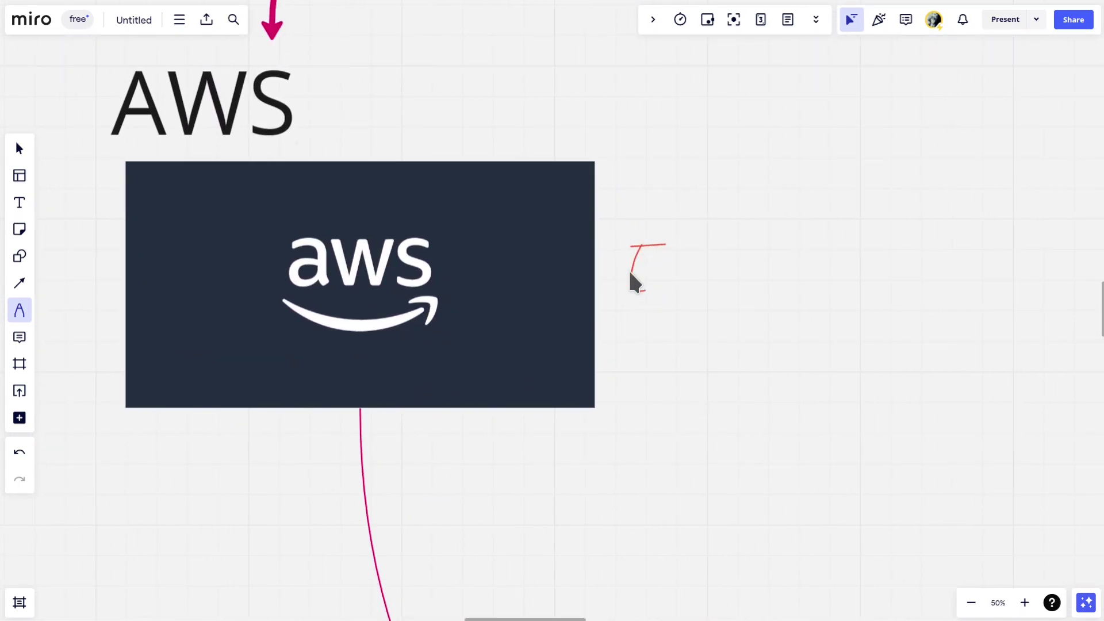
drag(698, 244, 682, 294)
drag(697, 275, 732, 292)
drag(619, 303, 564, 279)
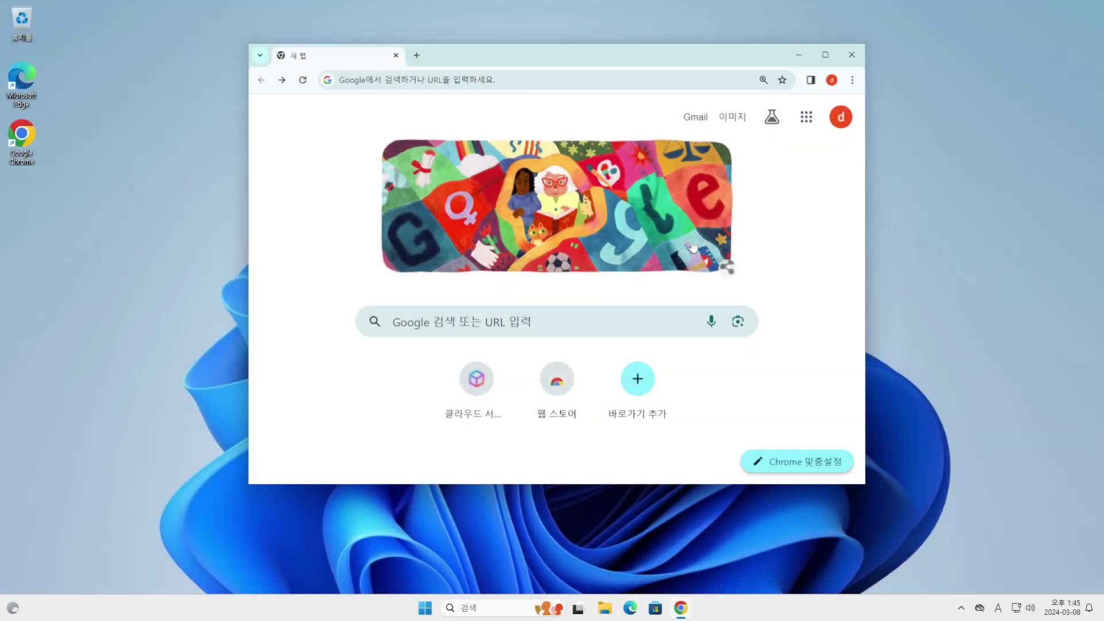
Step: Switch to Chrome and open the aws.amazon.com site
click(427, 80)
text(aws.)
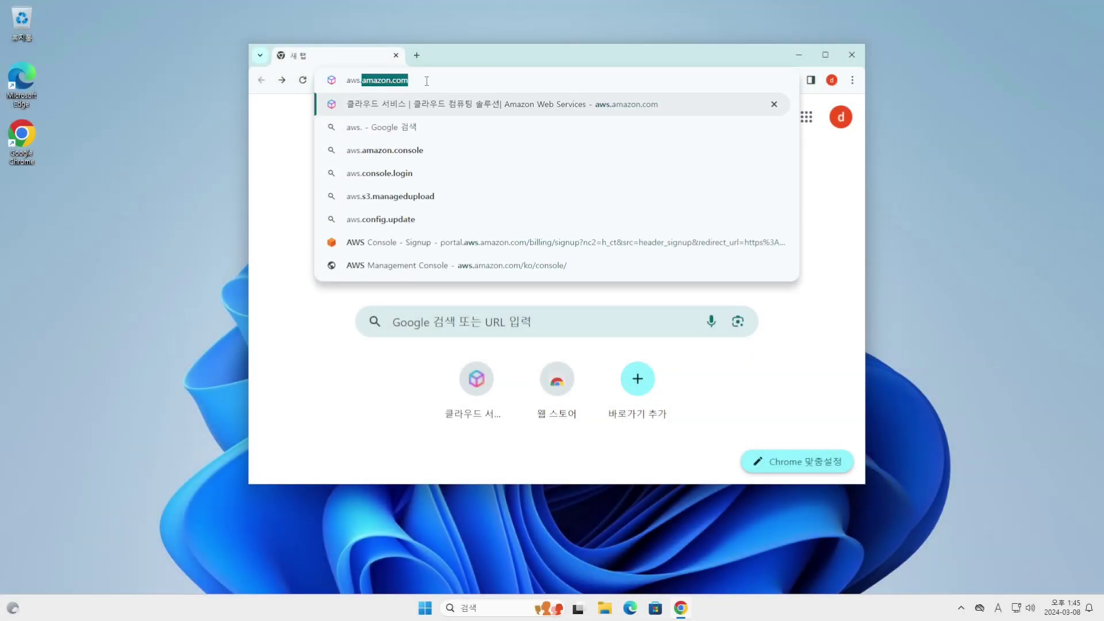
key(Return)
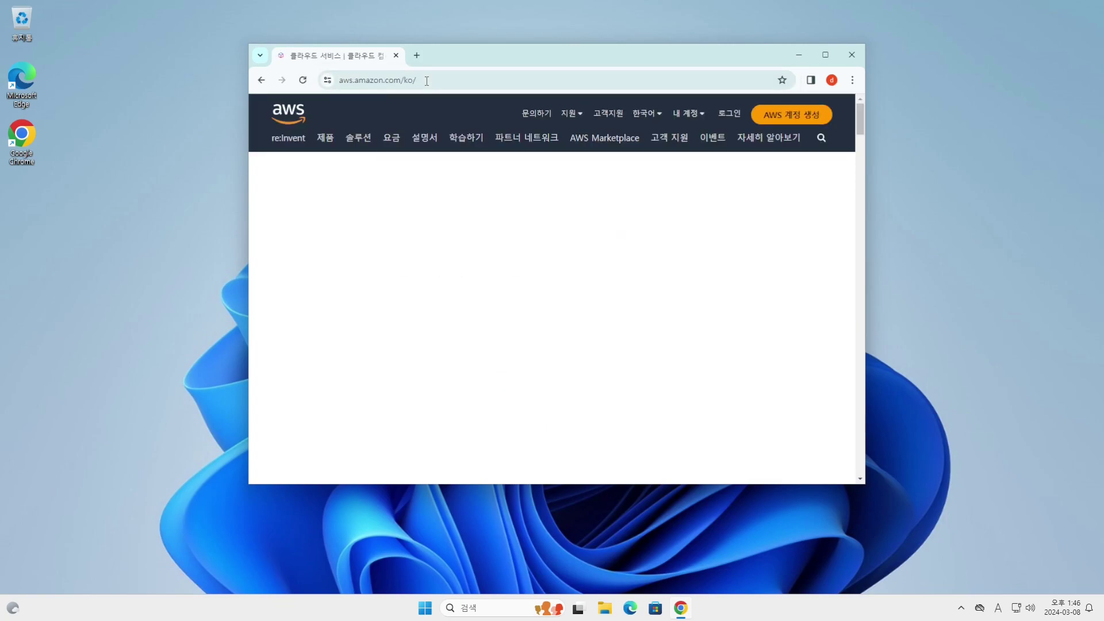
Step: View the AWS account sign-up page and return to the AWS home page
click(803, 123)
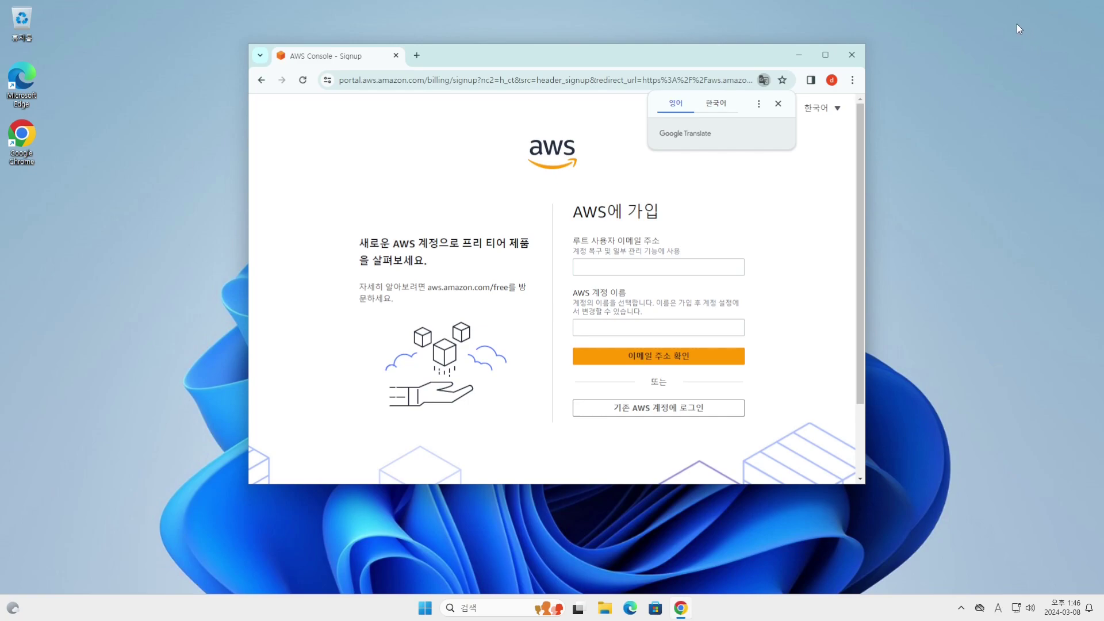
click(261, 80)
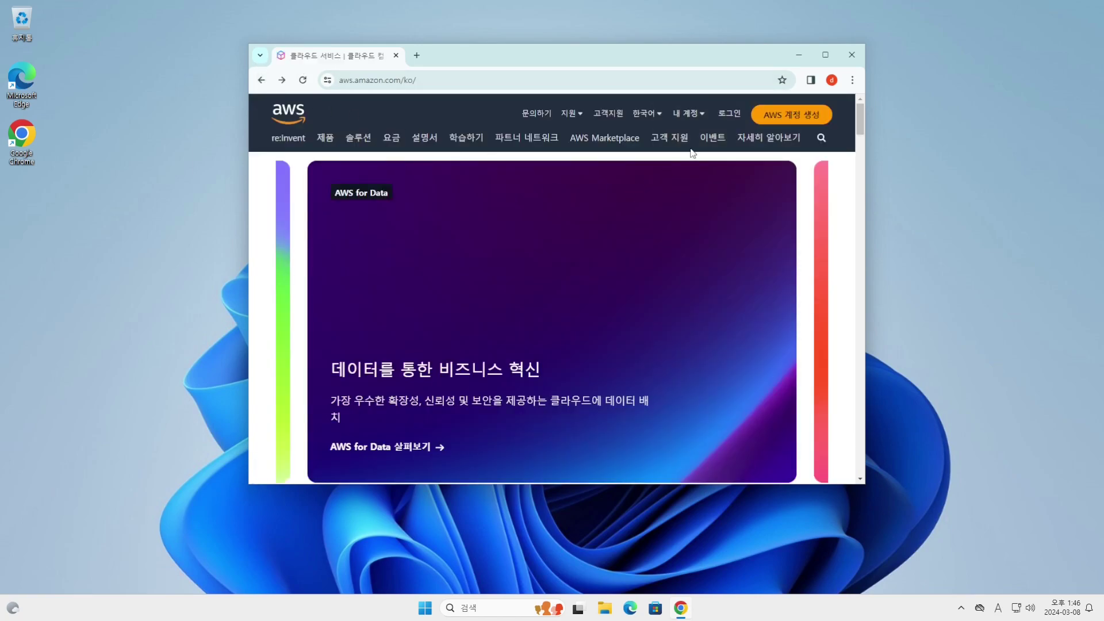
Step: Sign in to AWS as the root user with the account e-mail address and password
click(731, 118)
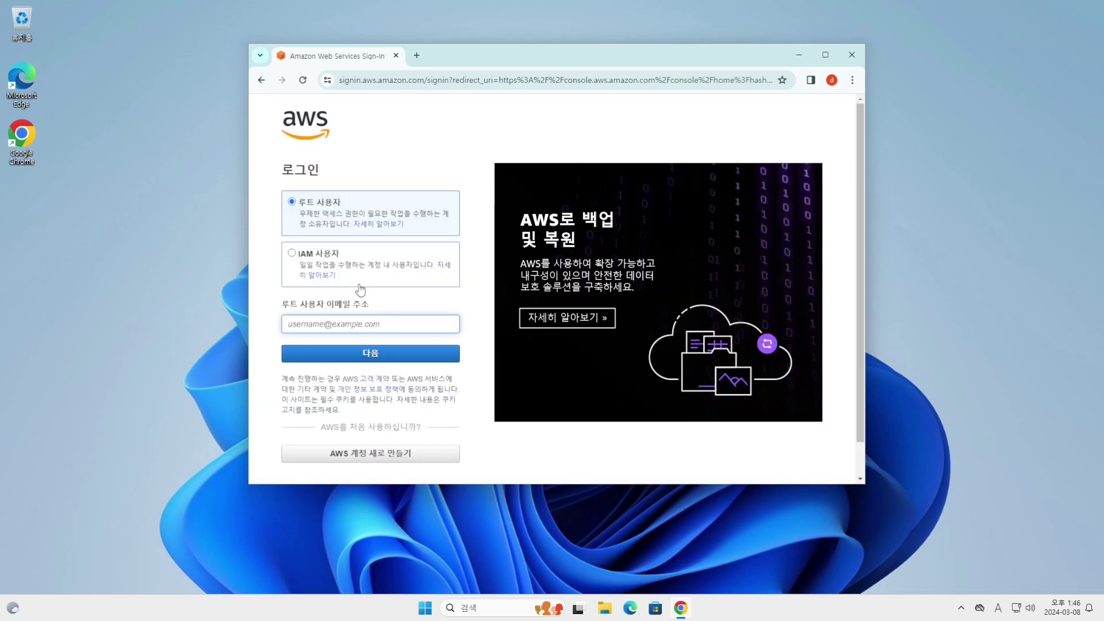
click(336, 320)
click(405, 352)
click(403, 354)
text(***************)
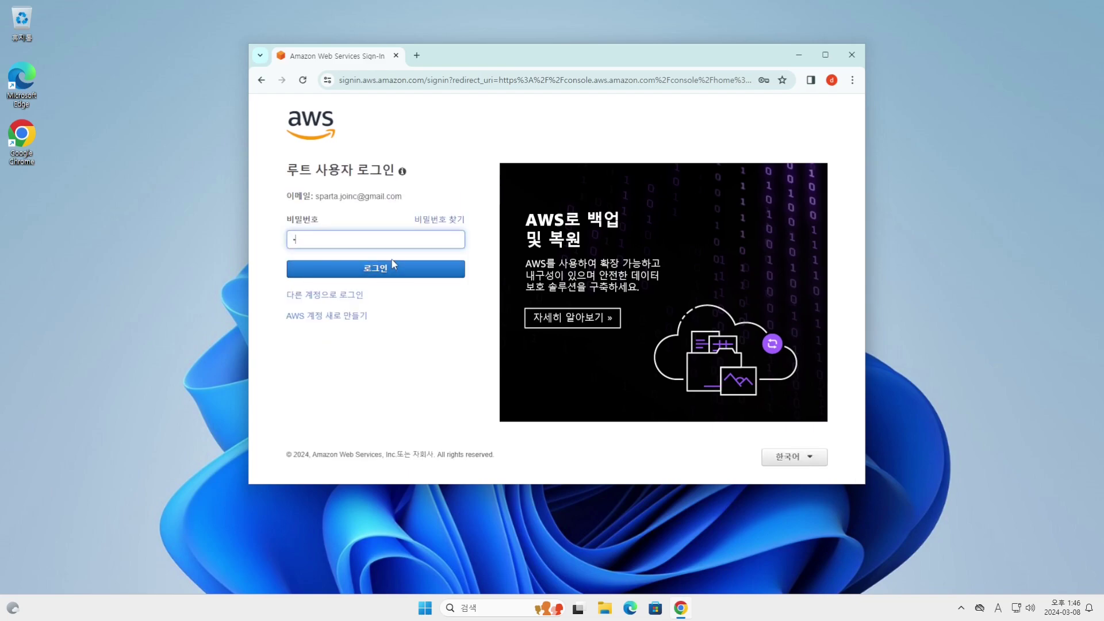
text(**)
click(394, 268)
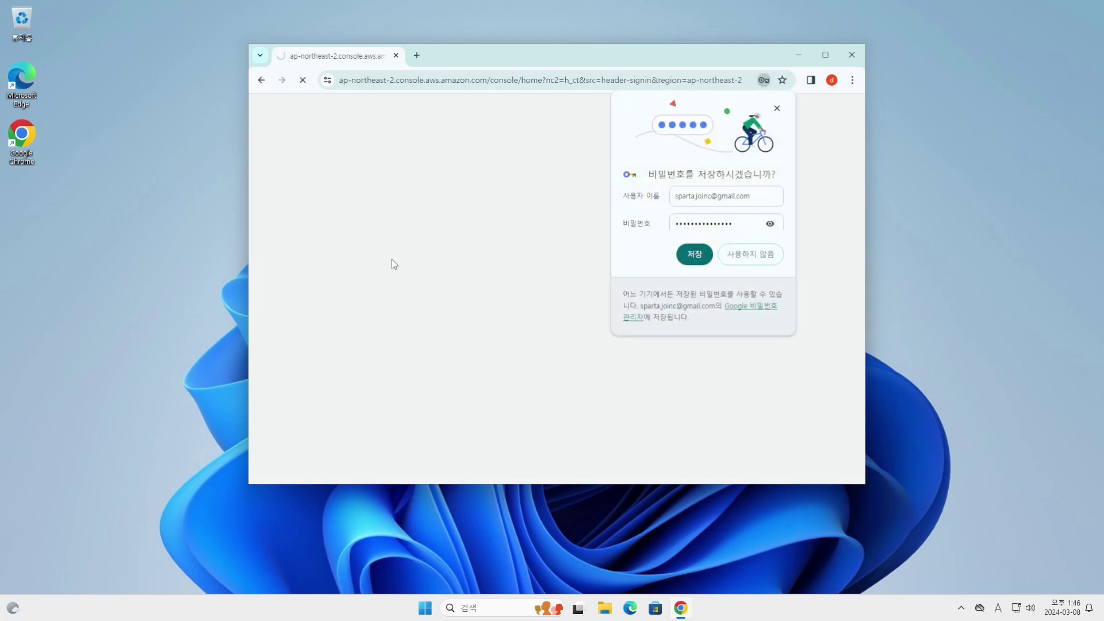
Step: Dismiss the offer to save the password and maximize the browser window
click(779, 111)
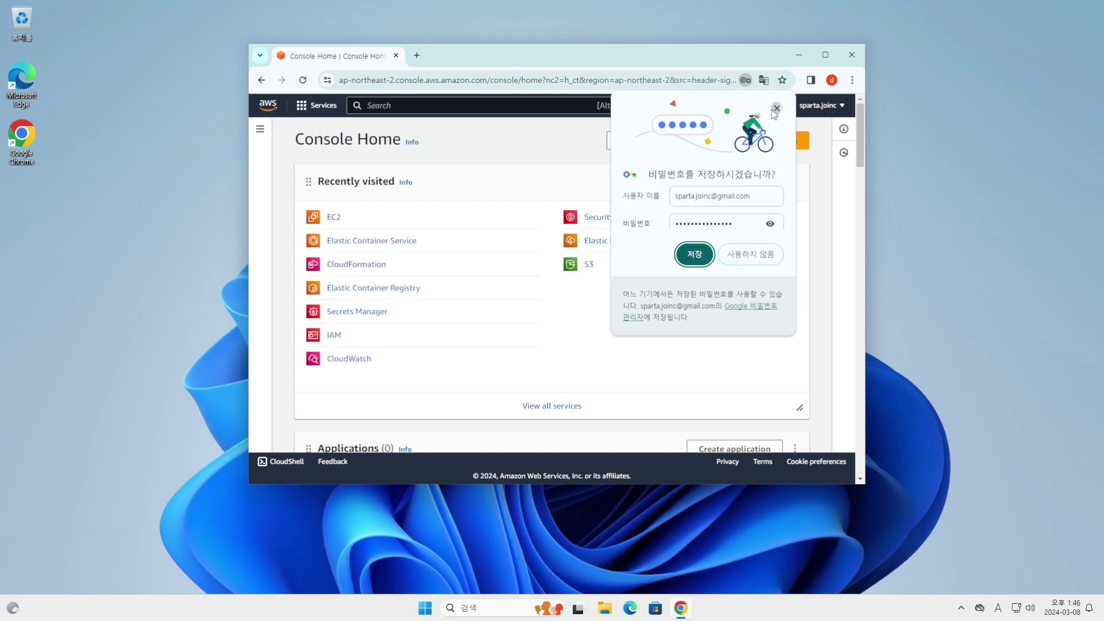
click(777, 108)
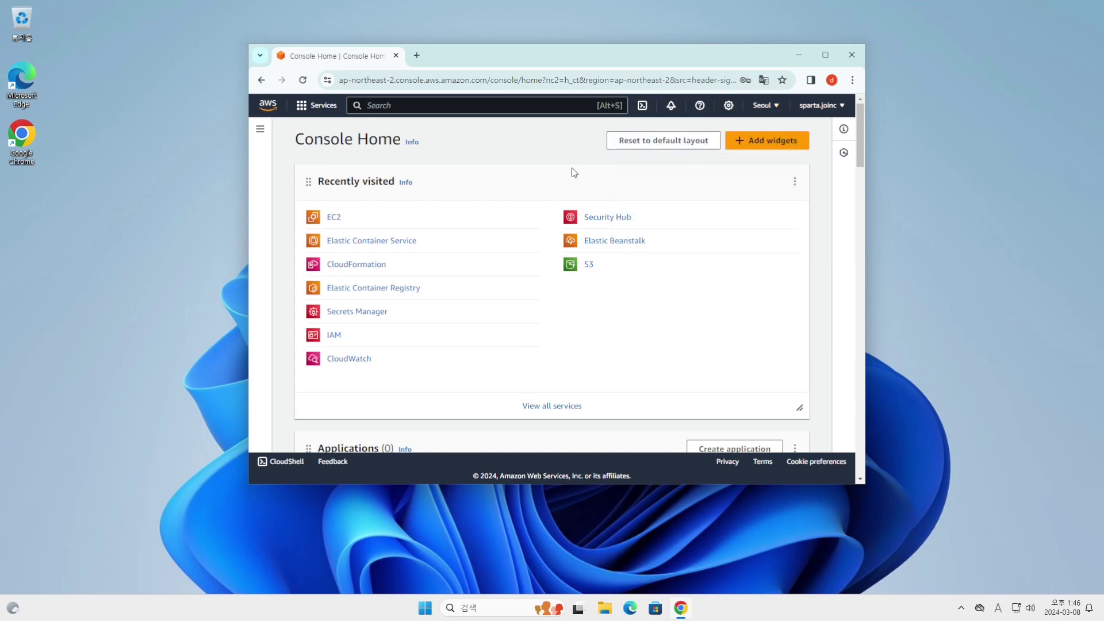
drag(709, 55, 662, 50)
click(779, 50)
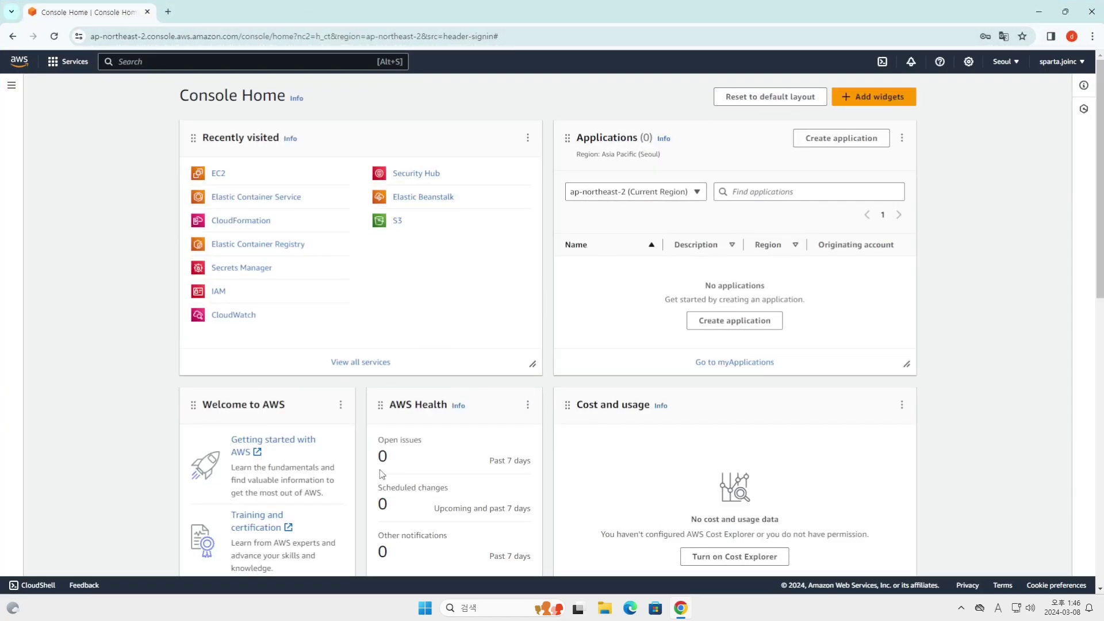
Step: Search the AWS console for EC2 and open the EC2 service
click(183, 61)
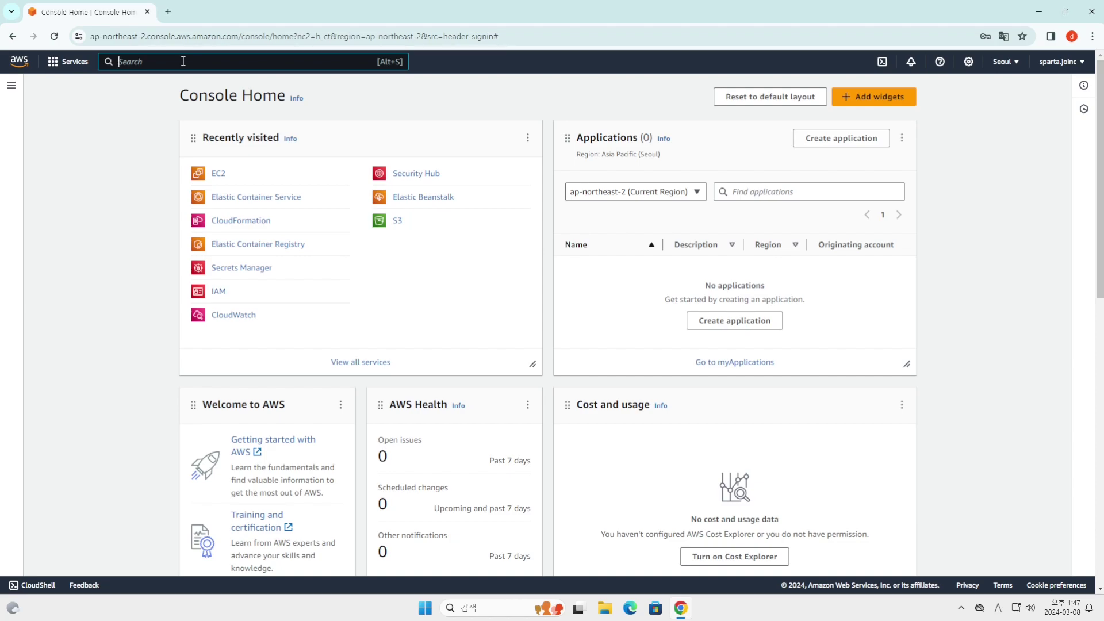
text(EC)
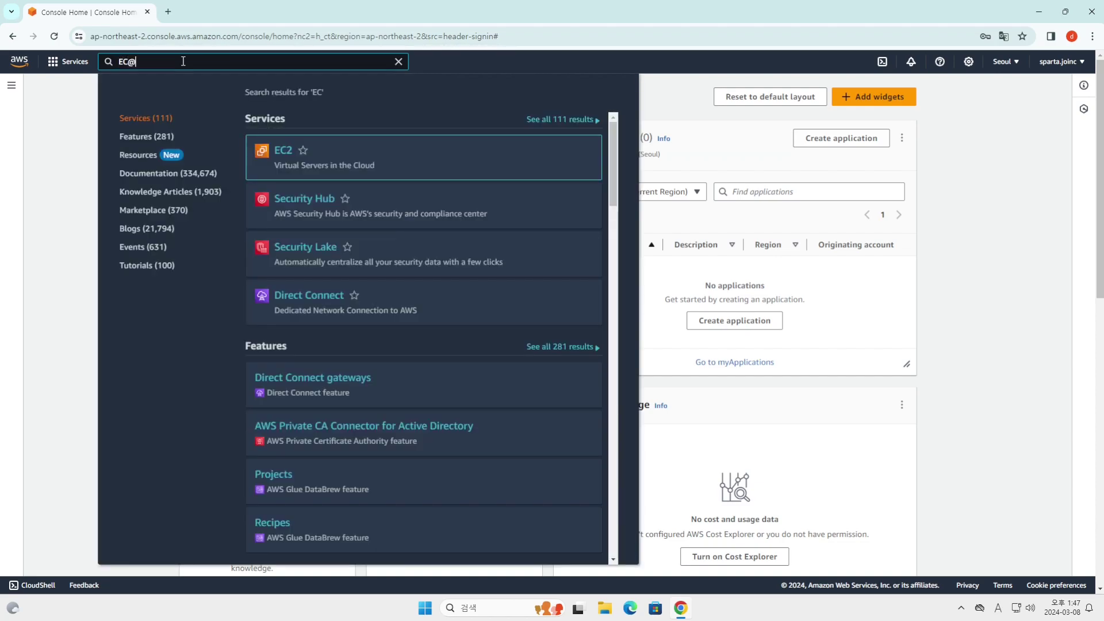
text(2)
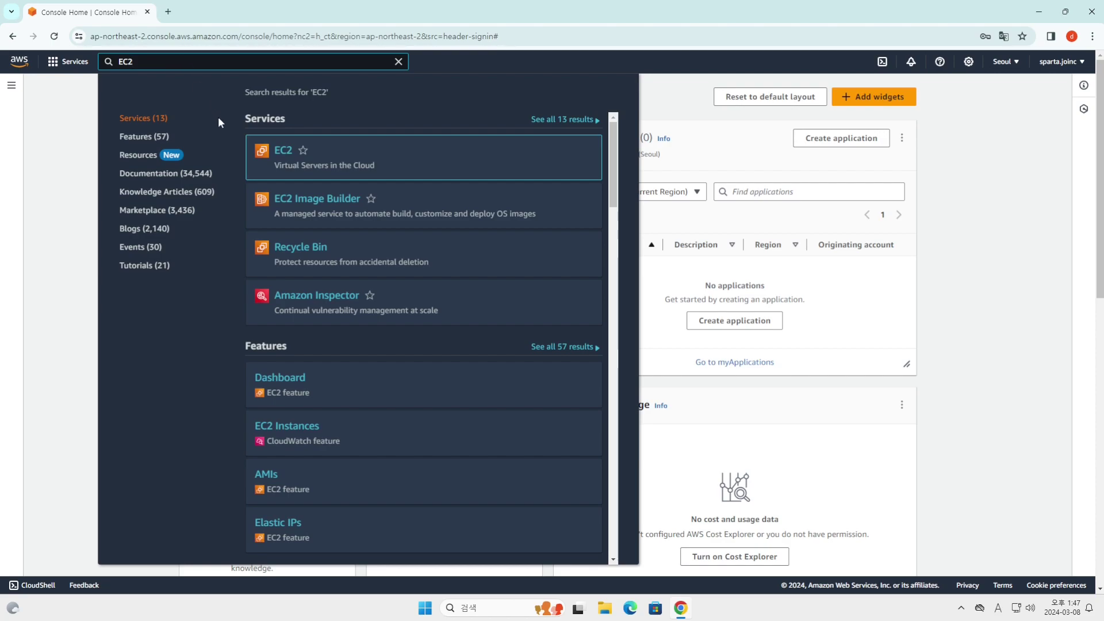
mouse_move(323, 174)
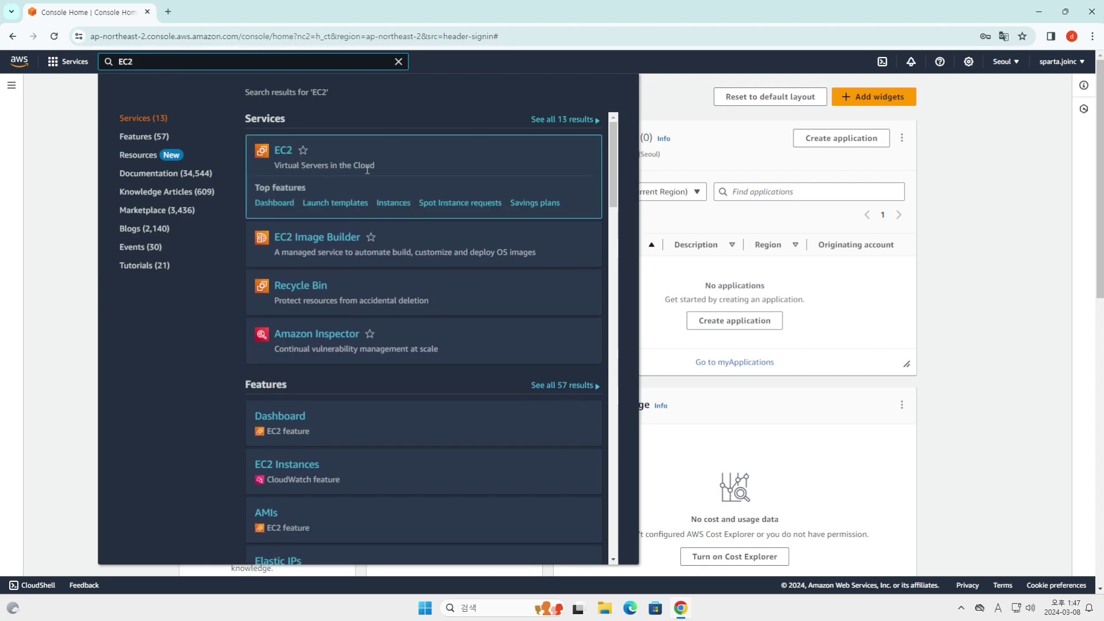
click(269, 151)
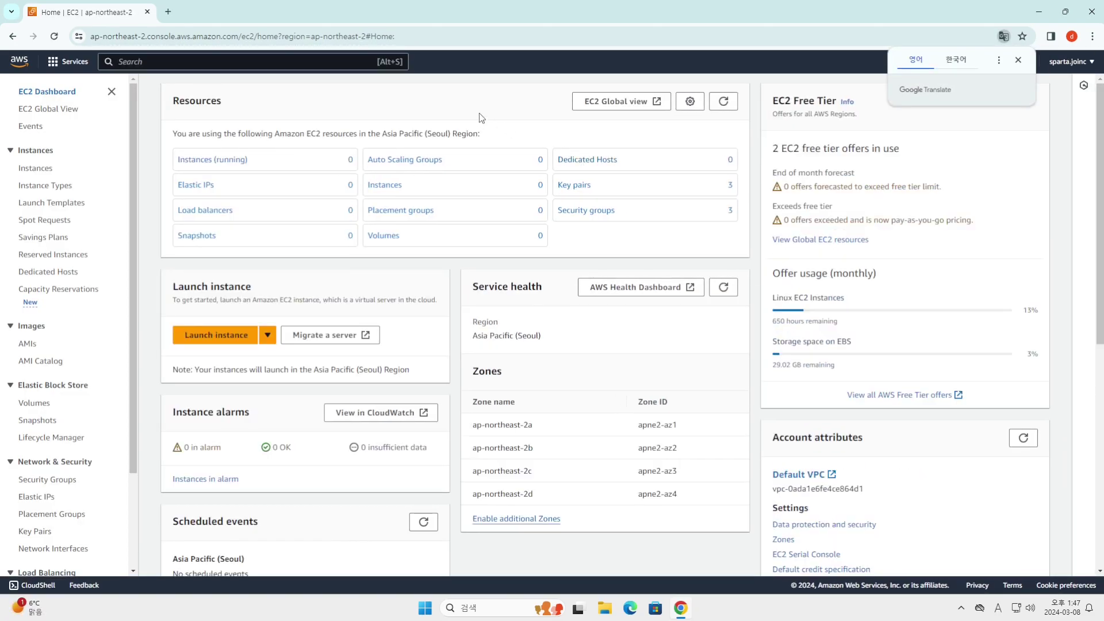
Step: Open the running instances list from the EC2 dashboard and start launching a new instance
key(ctrl+plus)
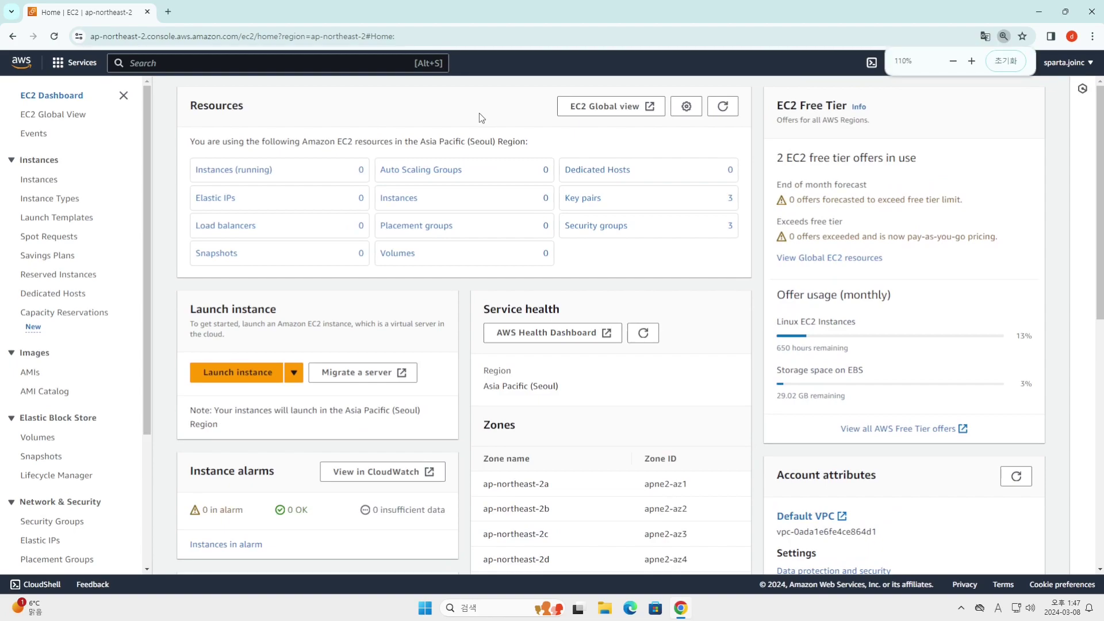
key(ctrl+plus)
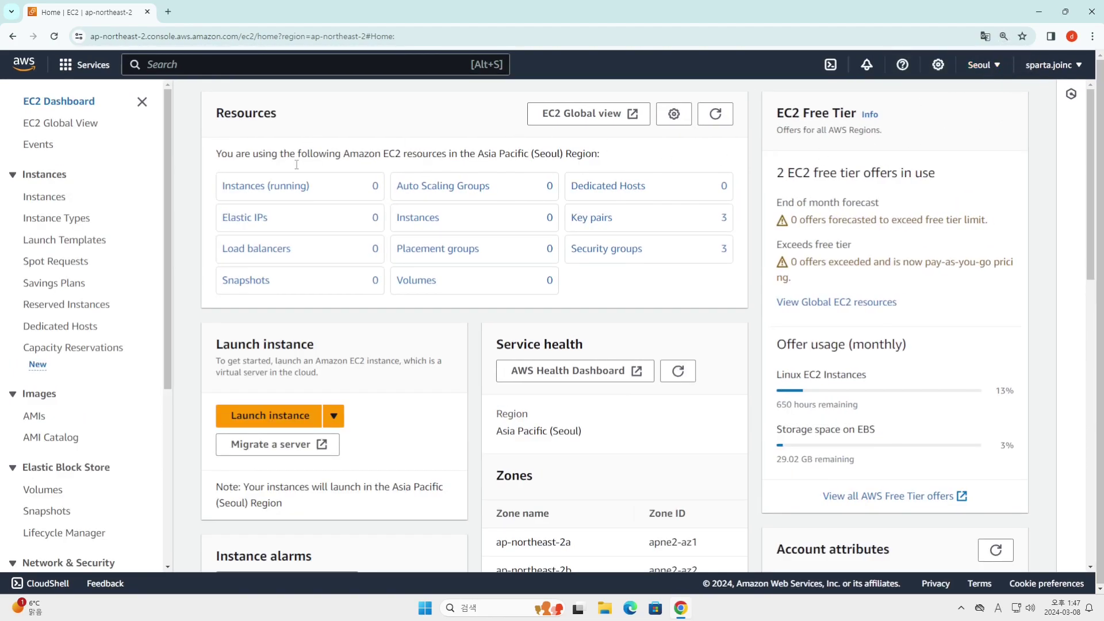
click(276, 197)
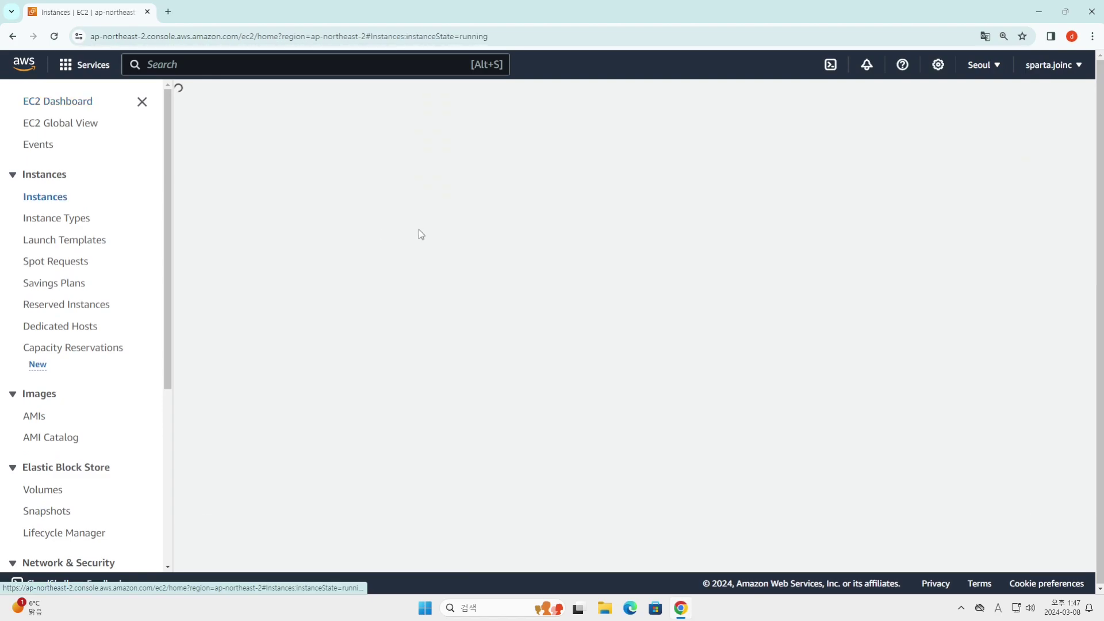
click(1012, 98)
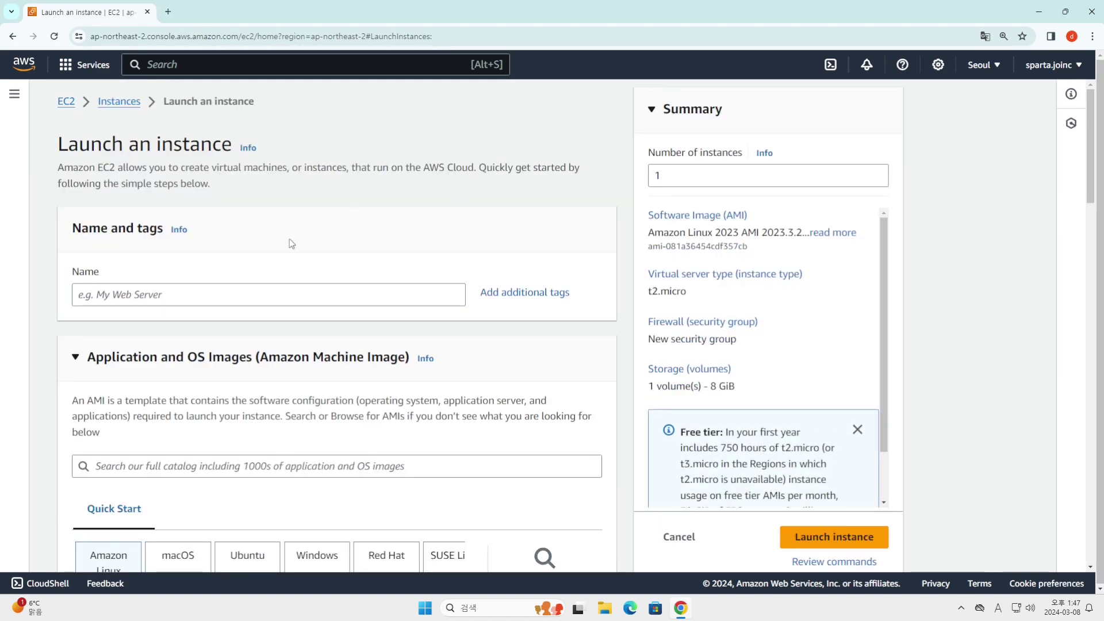
Step: Name the instance my-ubuntu-server and choose Ubuntu as its operating system image
click(289, 287)
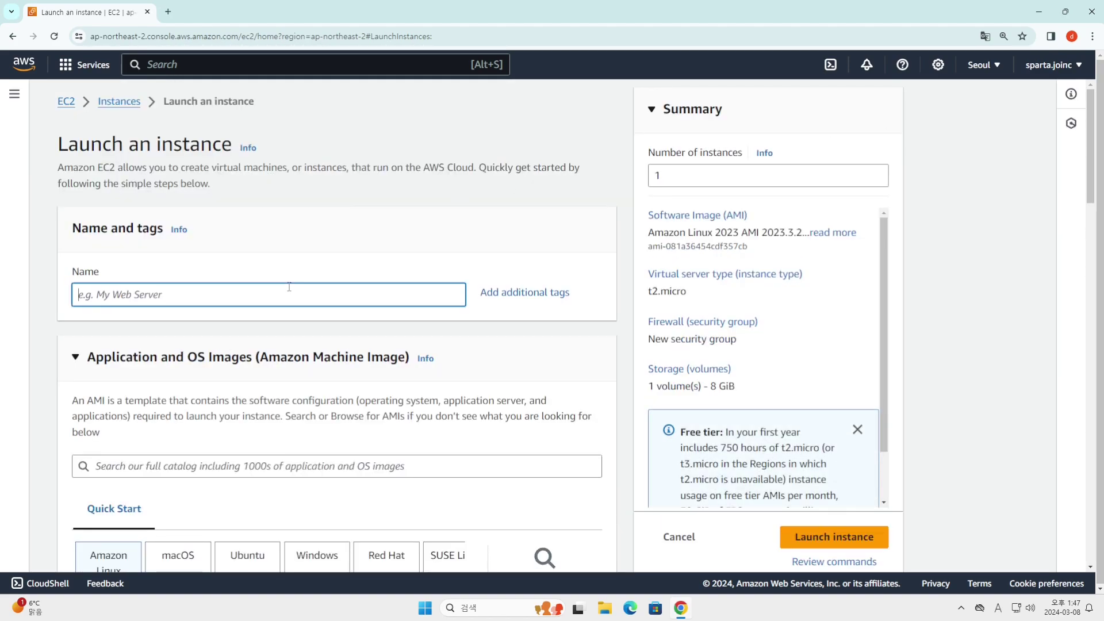
text(my-ubuntu-server)
scroll(339, 321, down, 3)
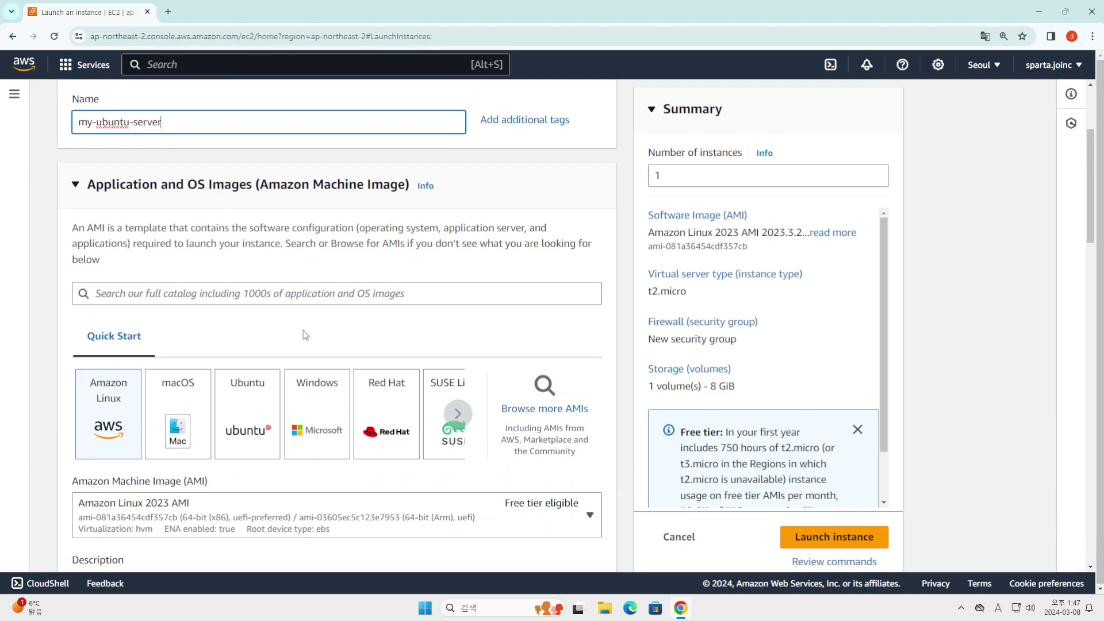
scroll(304, 330, down, 1)
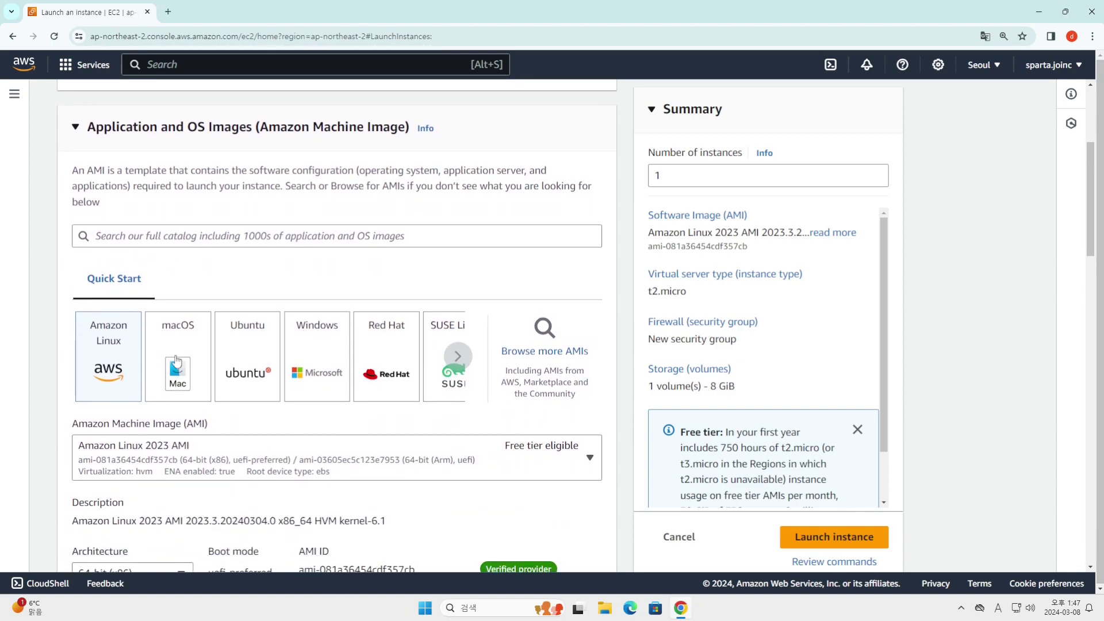
click(458, 358)
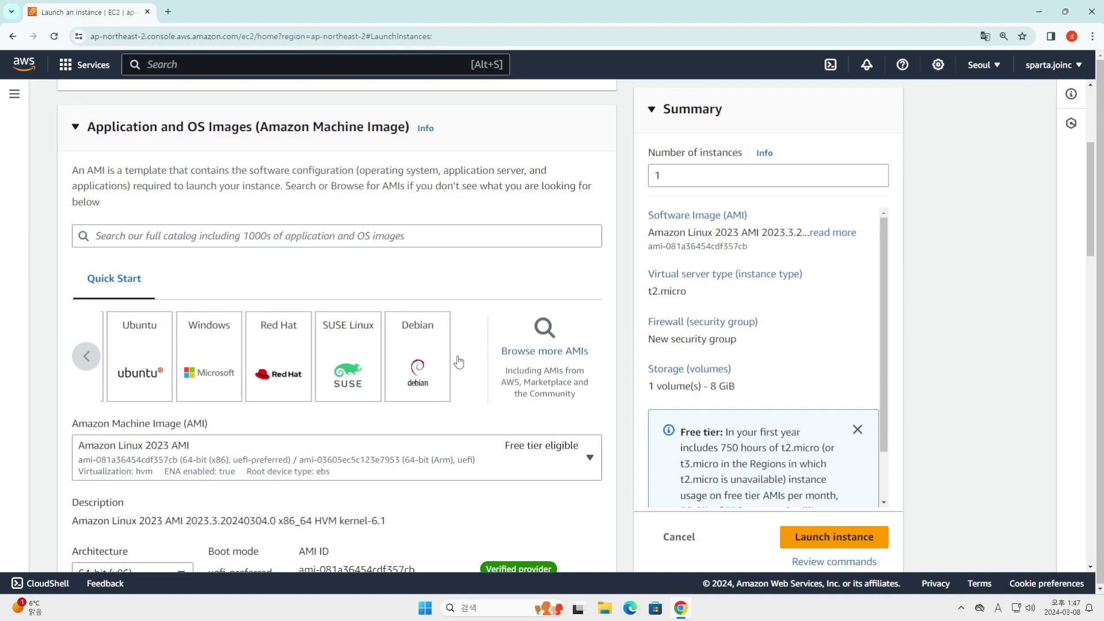
click(86, 356)
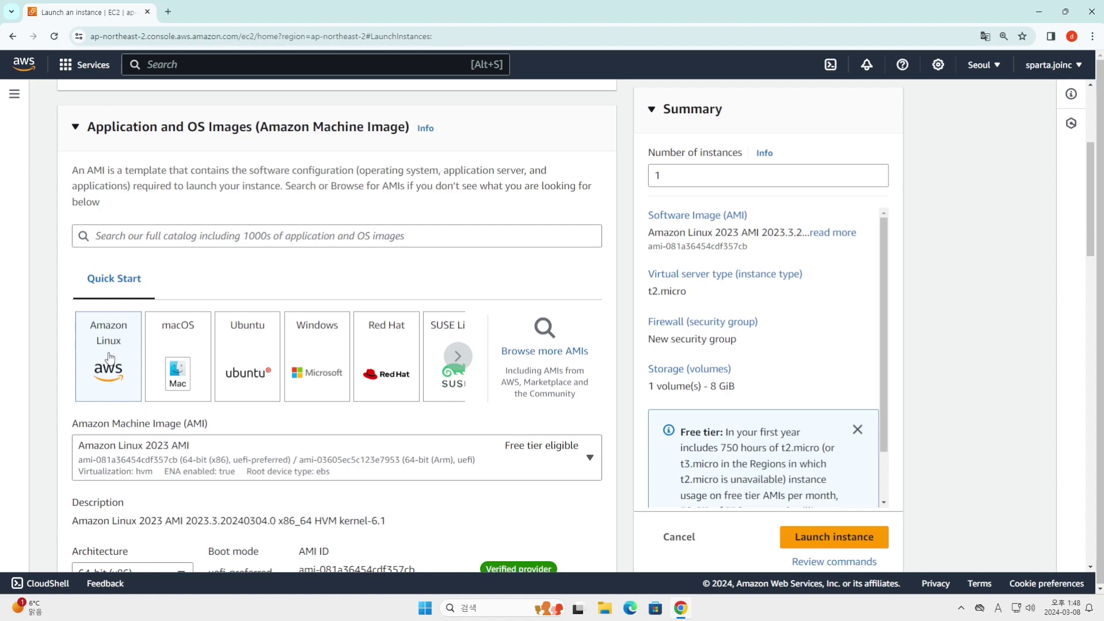
click(242, 368)
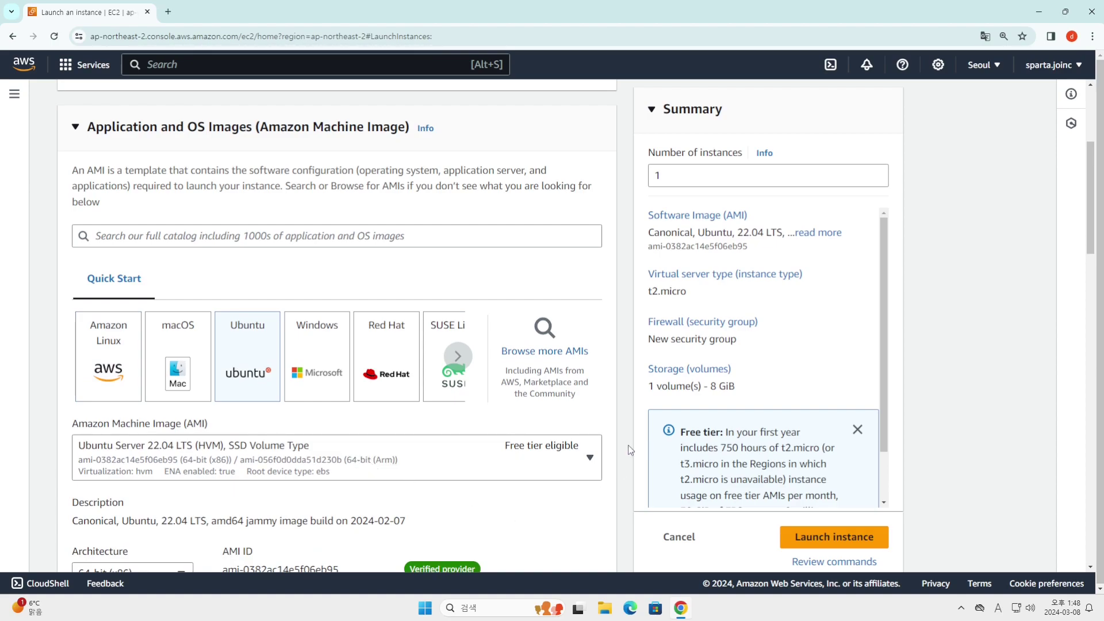
Step: Browse the available instance types and their specifications and pricing, keeping t2.micro selected
scroll(630, 451, down, 3)
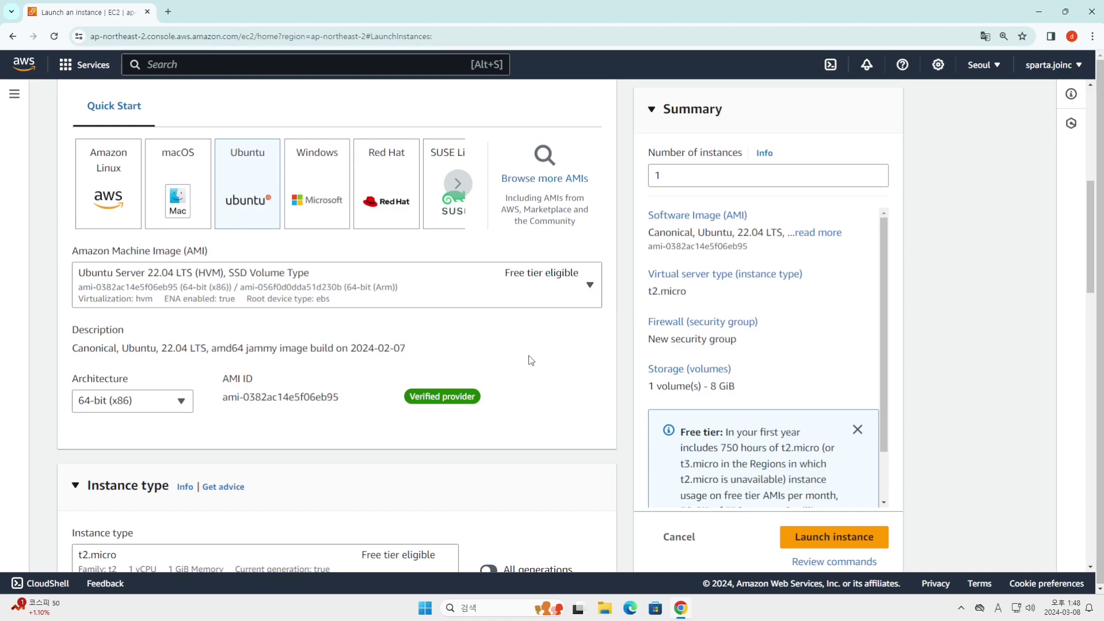
scroll(531, 362, down, 4)
scroll(531, 361, down, 1)
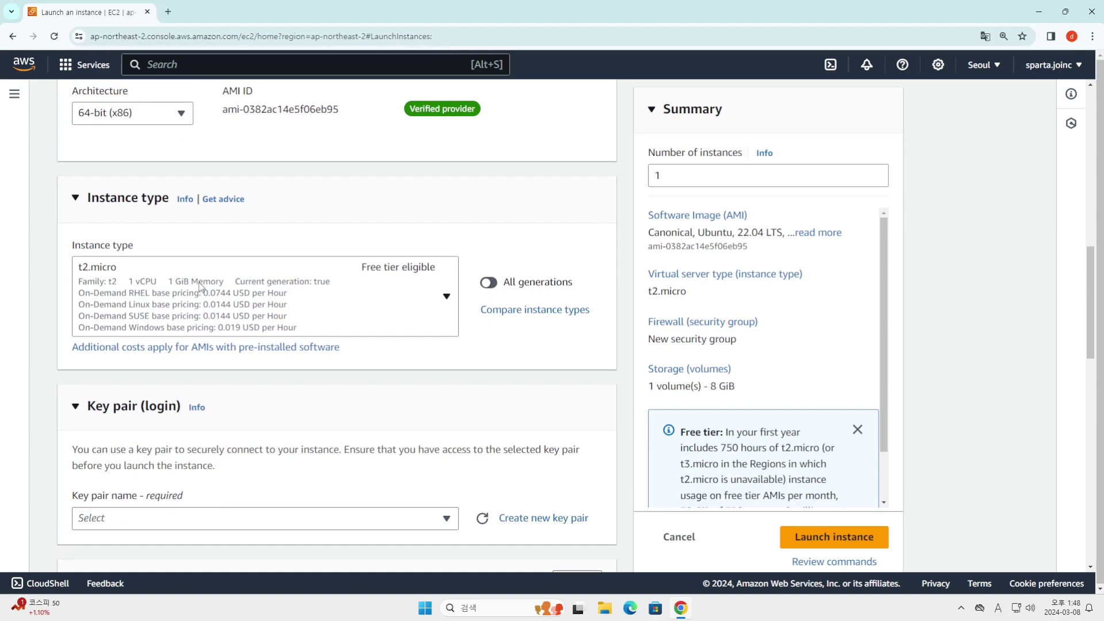
click(291, 328)
scroll(308, 437, down, 4)
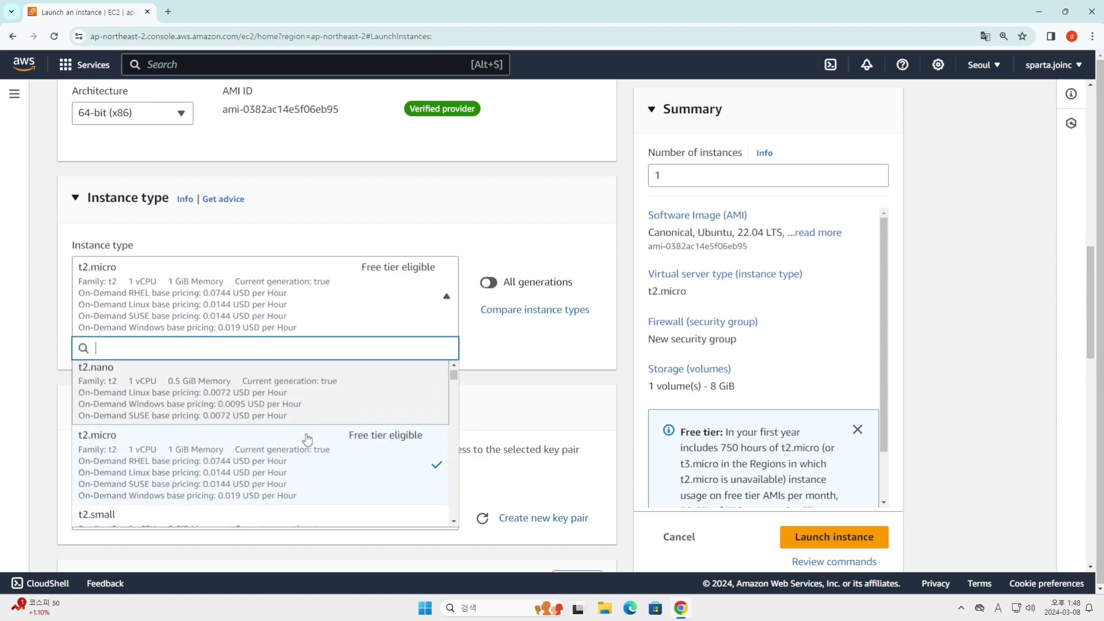
scroll(309, 438, down, 5)
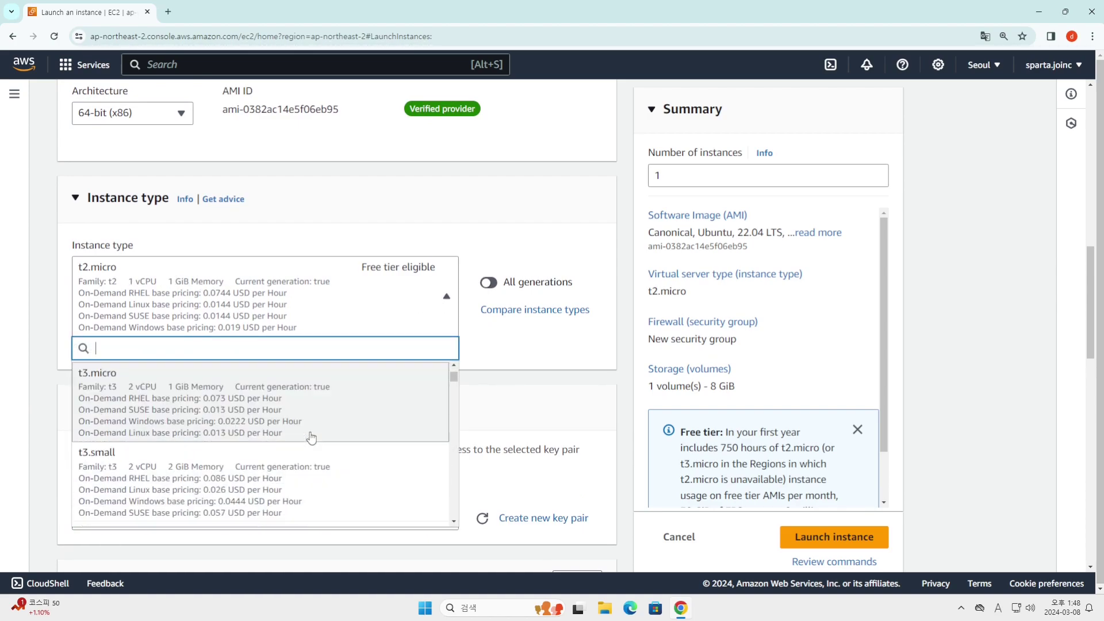
scroll(309, 446, down, 8)
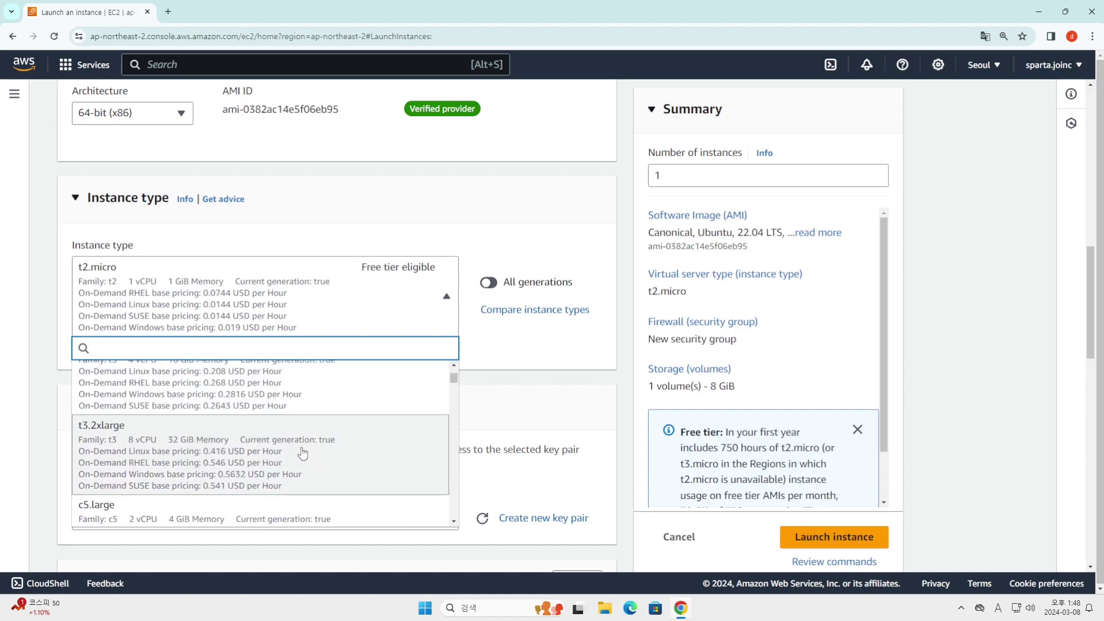
scroll(302, 453, down, 6)
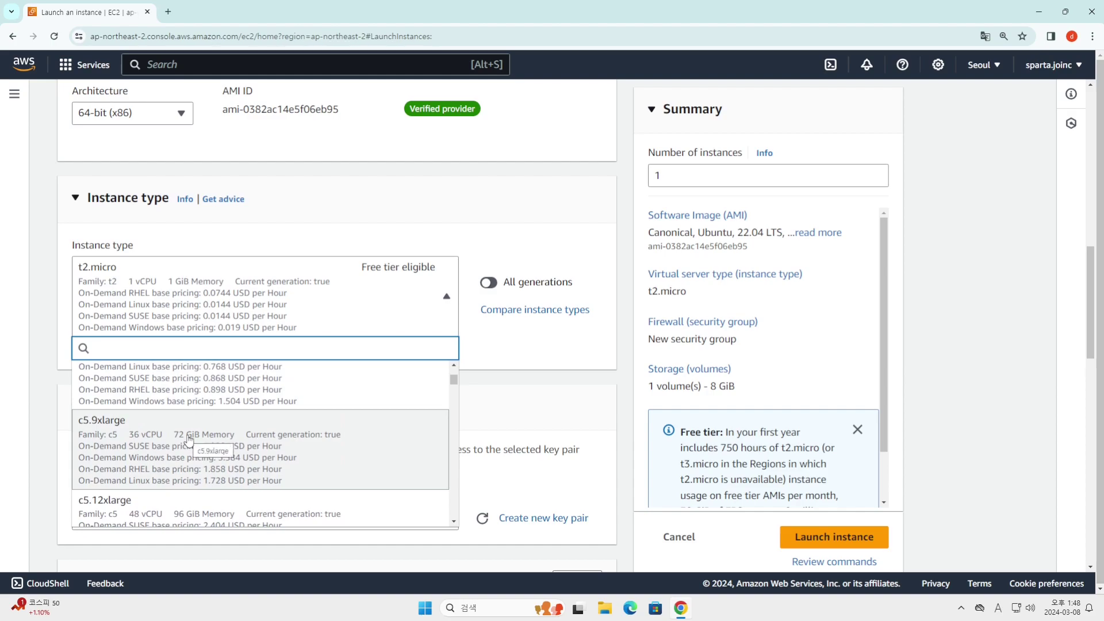
click(450, 199)
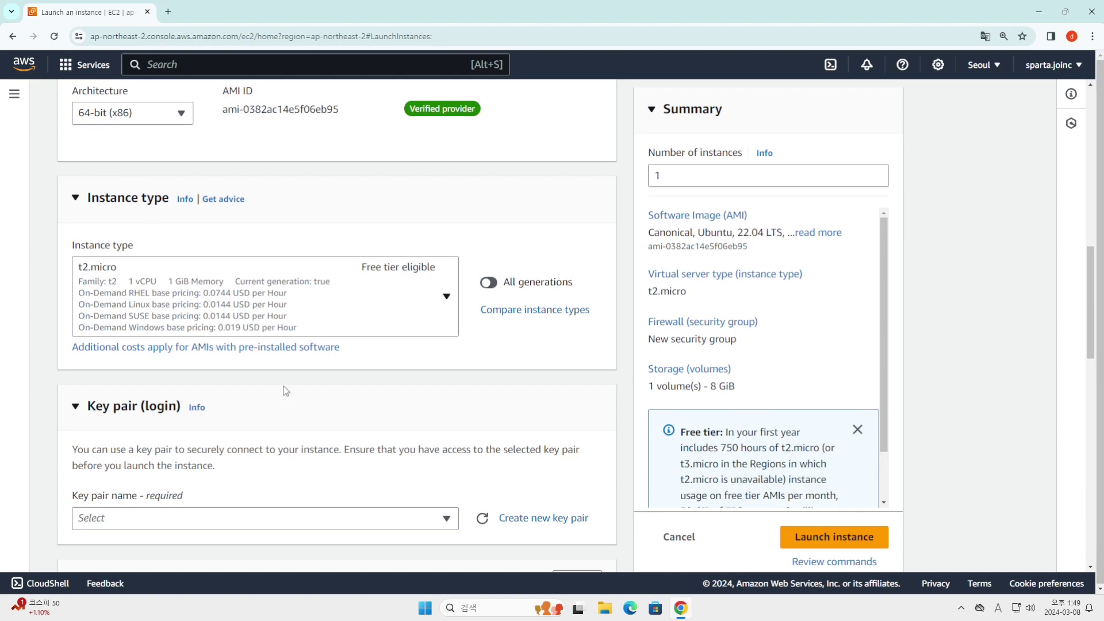
Step: Create an RSA key pair named my-ubuntu-ssh-key with the .ppk private key file format for the instance login
scroll(273, 419, down, 2)
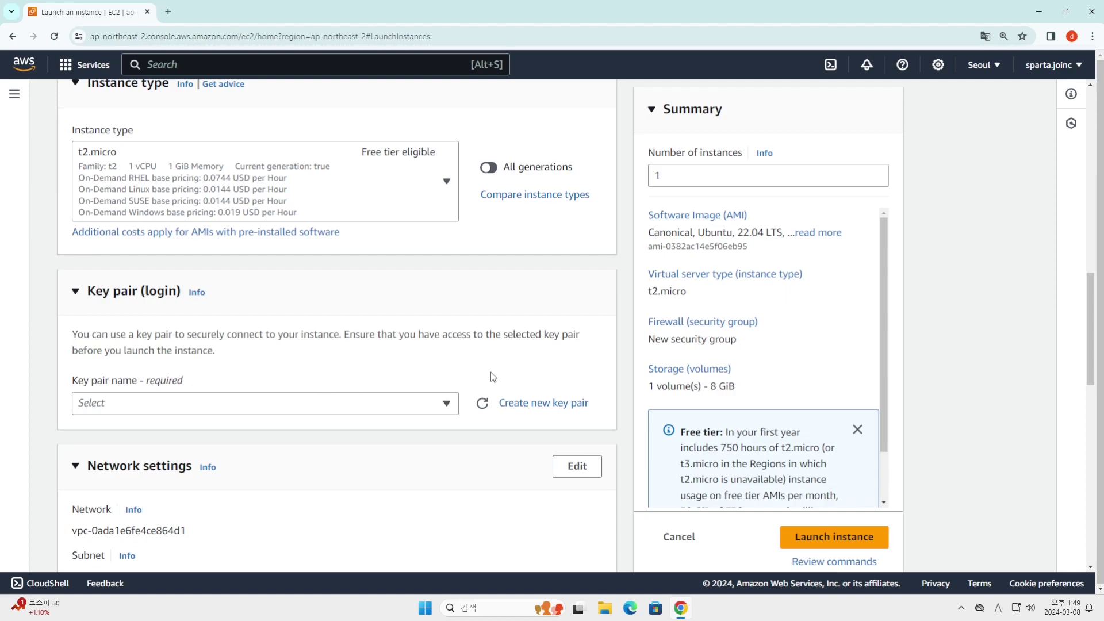
click(451, 409)
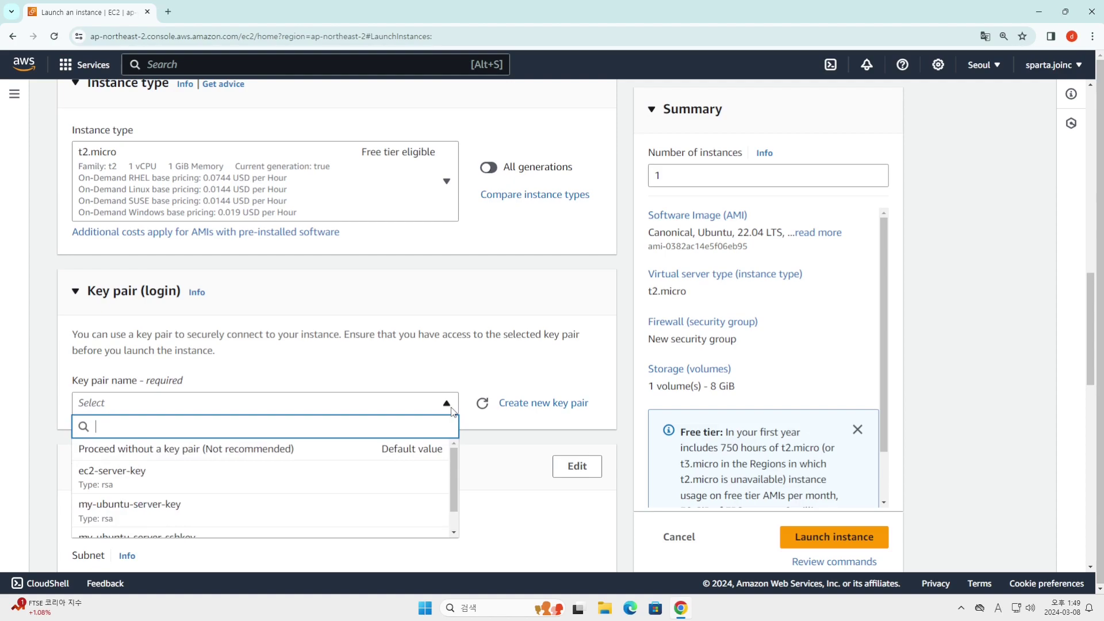
click(451, 409)
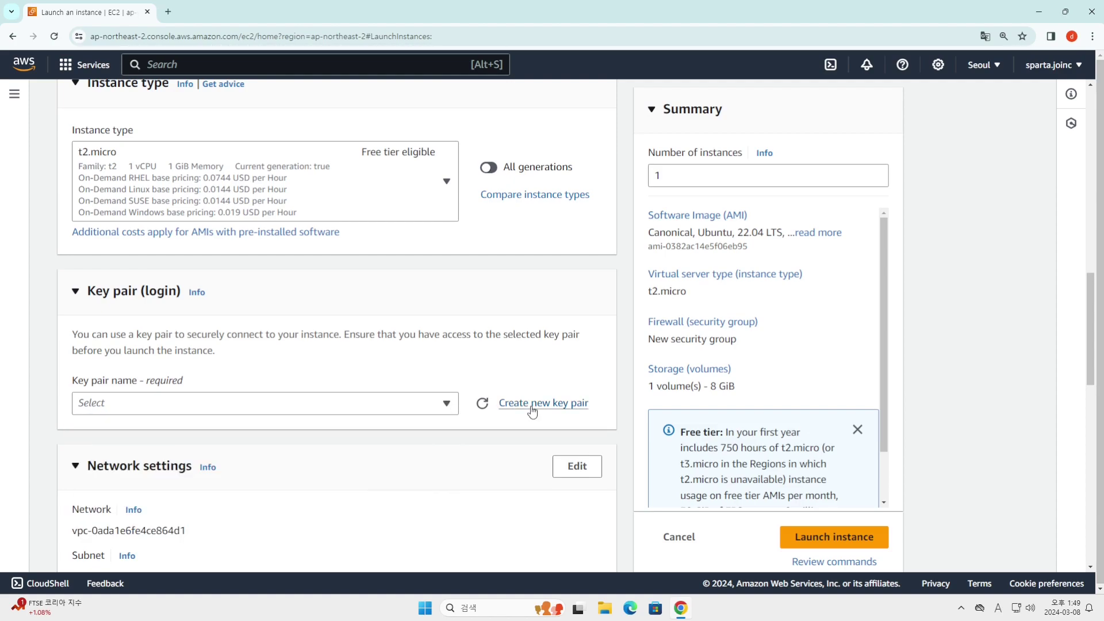
click(532, 404)
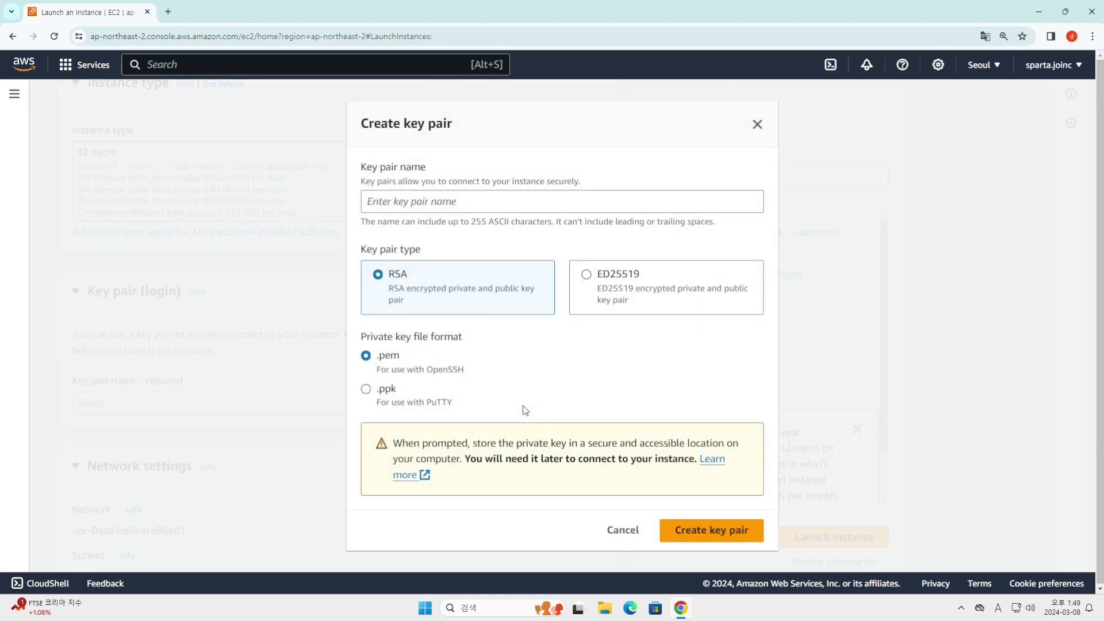
click(491, 207)
text(my-ubu)
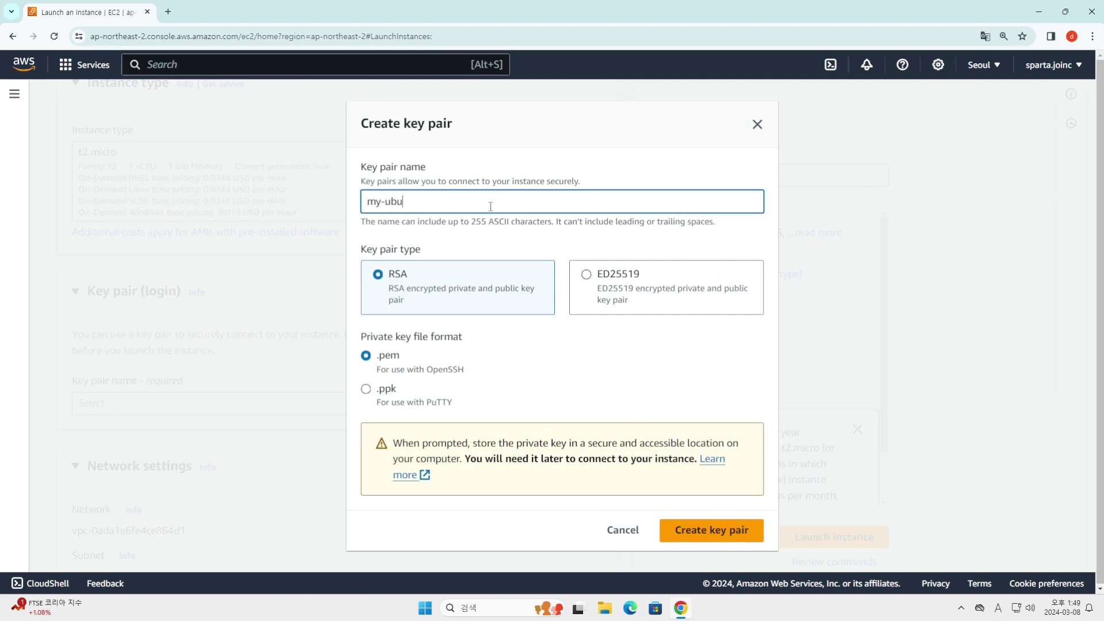
text(ntu-ssh-key)
triple_click(492, 209)
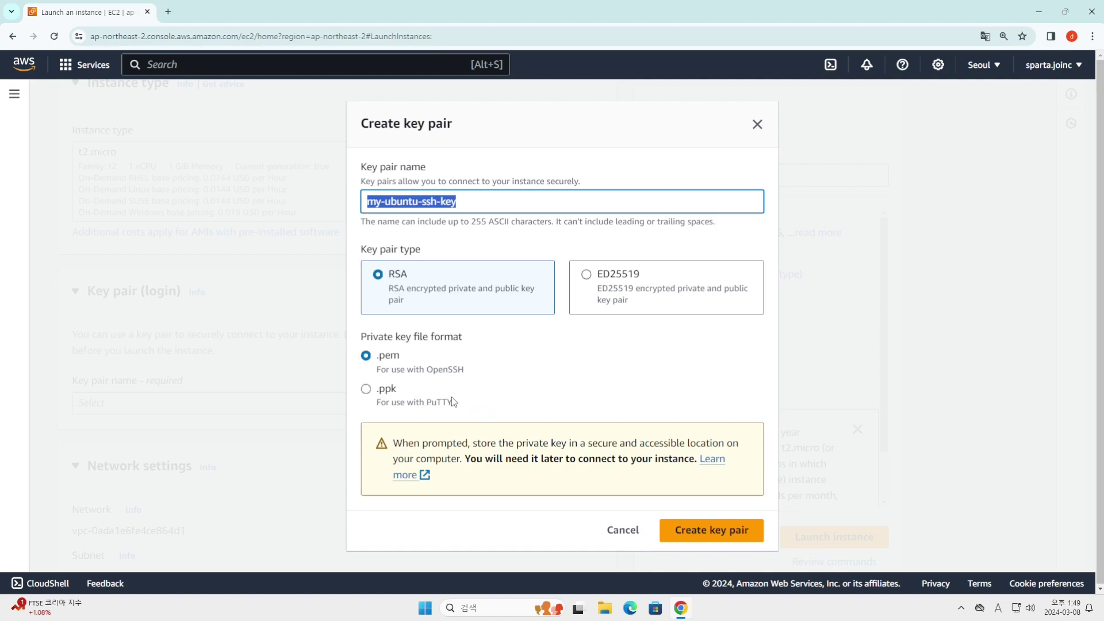
click(367, 390)
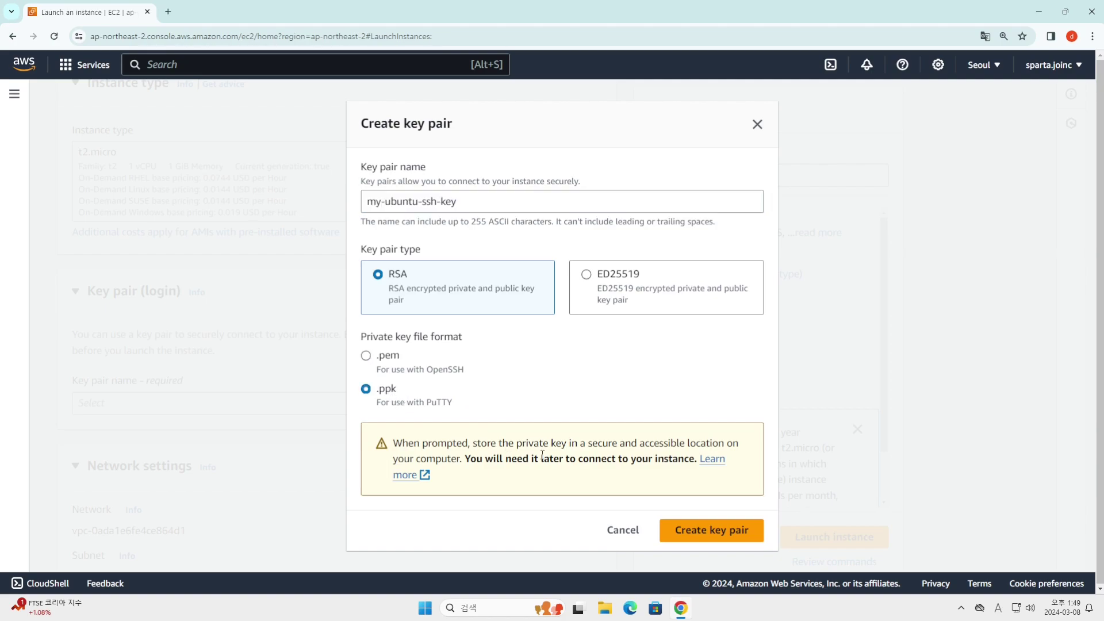
click(747, 544)
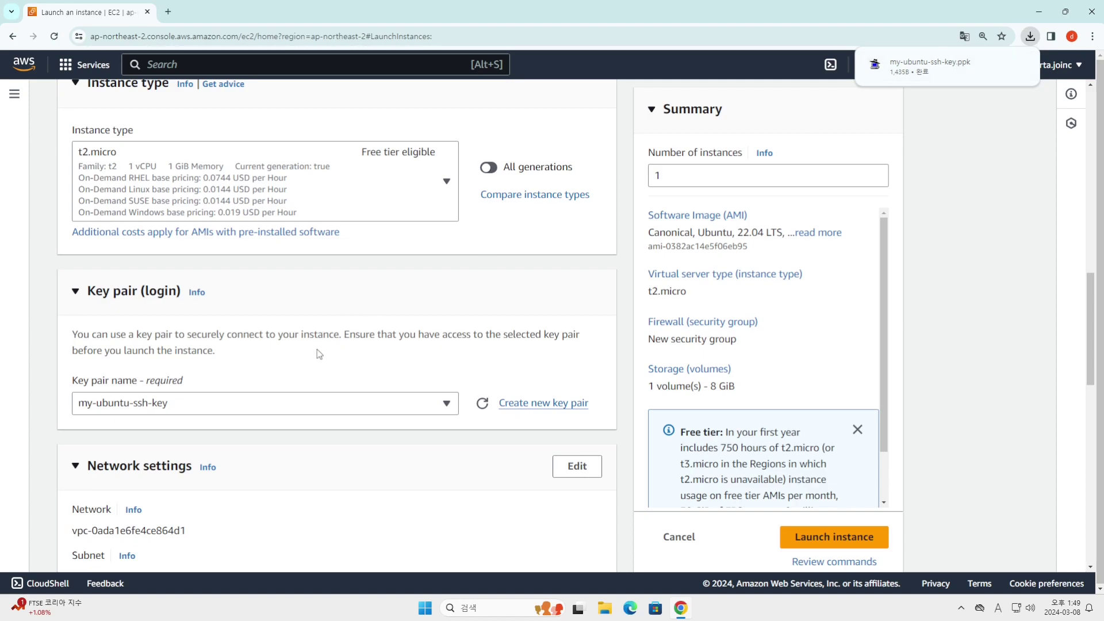
Step: Open the network settings for editing to view the VPC, subnet and security group options, and collapse the section
scroll(318, 351, down, 3)
scroll(320, 353, down, 1)
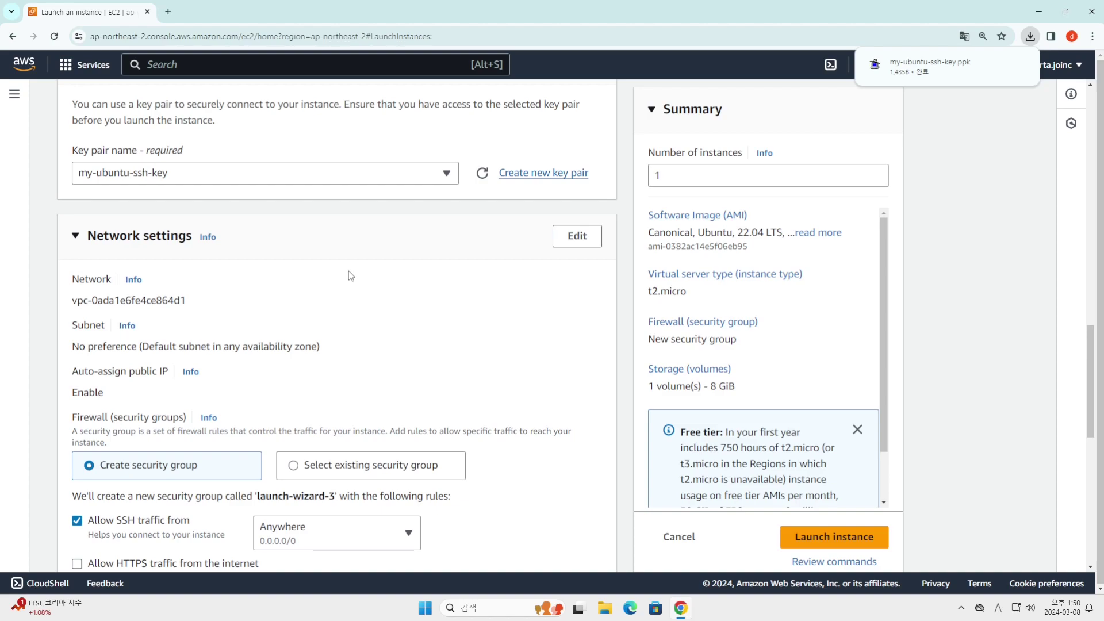
click(577, 236)
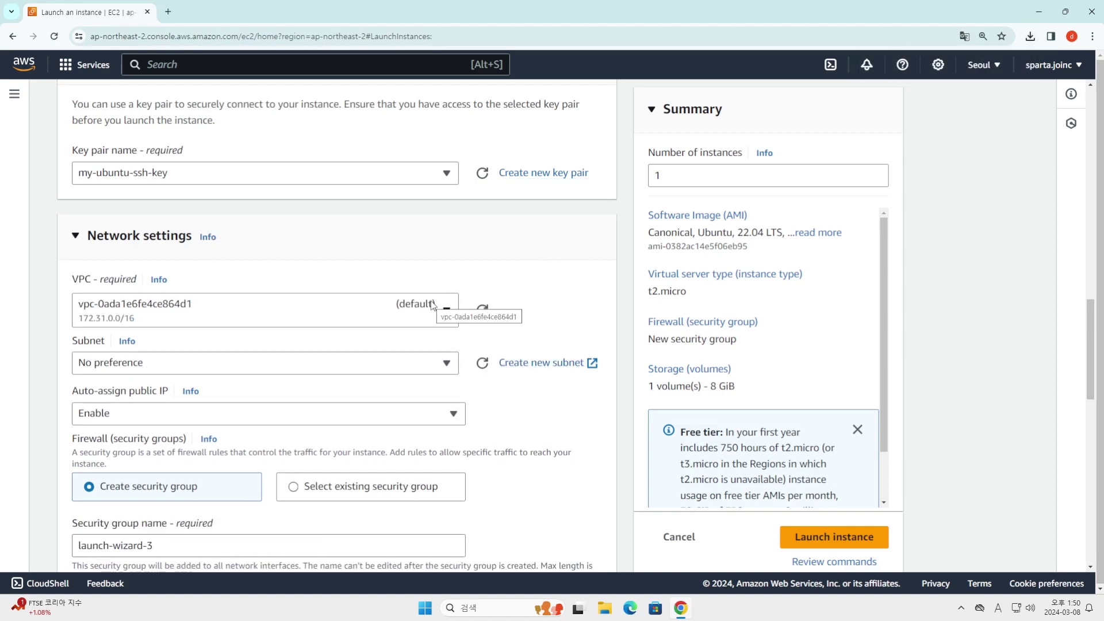
click(83, 237)
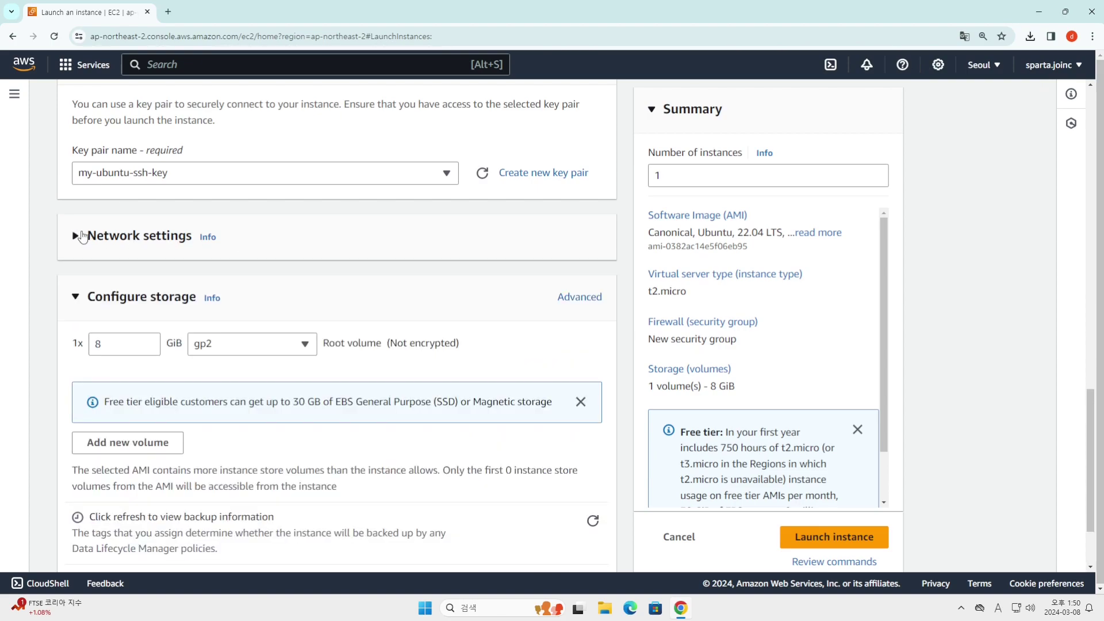
click(82, 237)
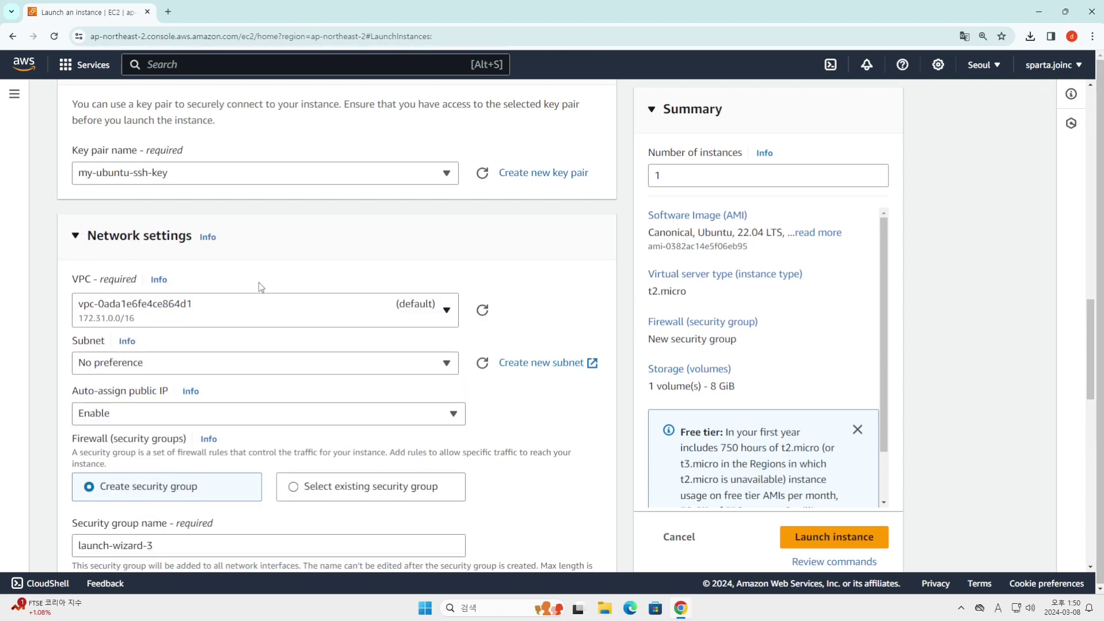
click(80, 236)
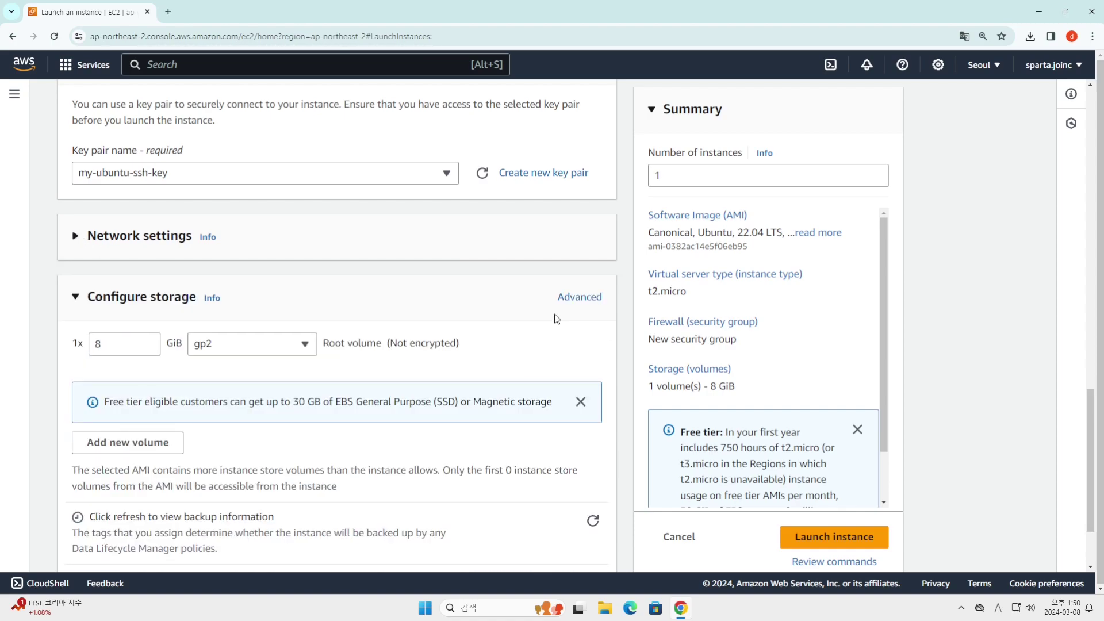
Step: Review the storage configuration and the number of instances in the summary, and launch the instance
scroll(463, 302, down, 2)
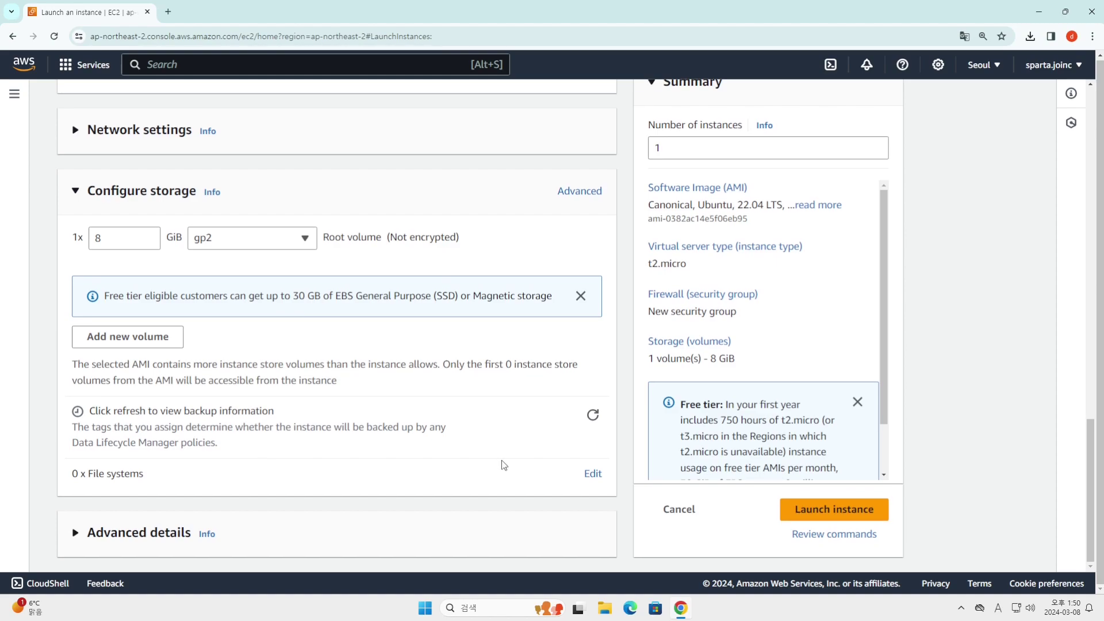
scroll(501, 463, up, 5)
click(711, 171)
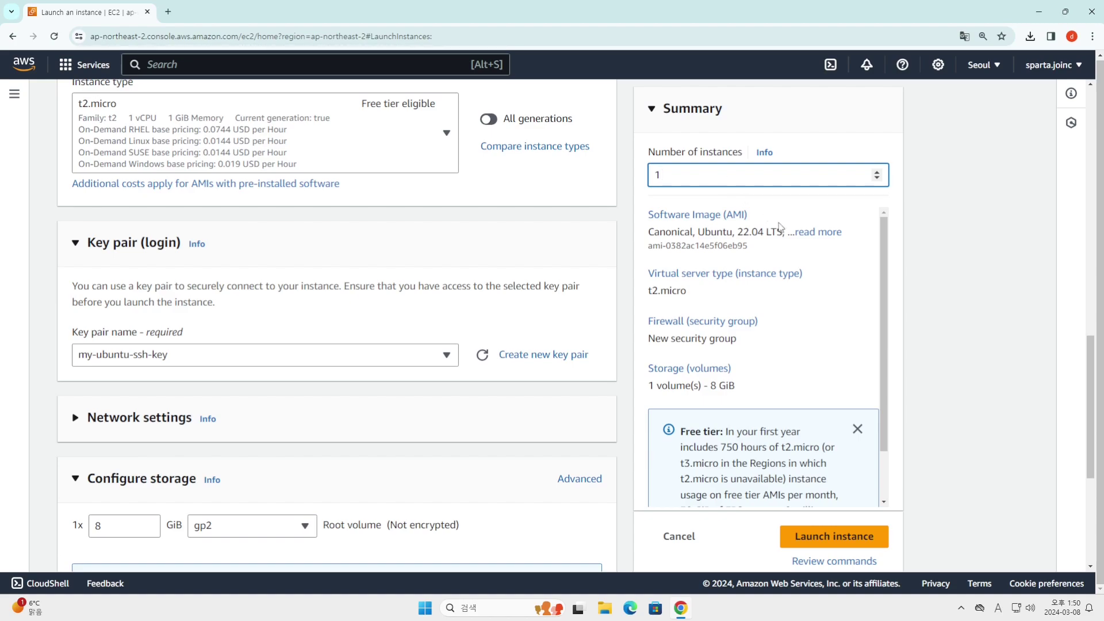
click(826, 541)
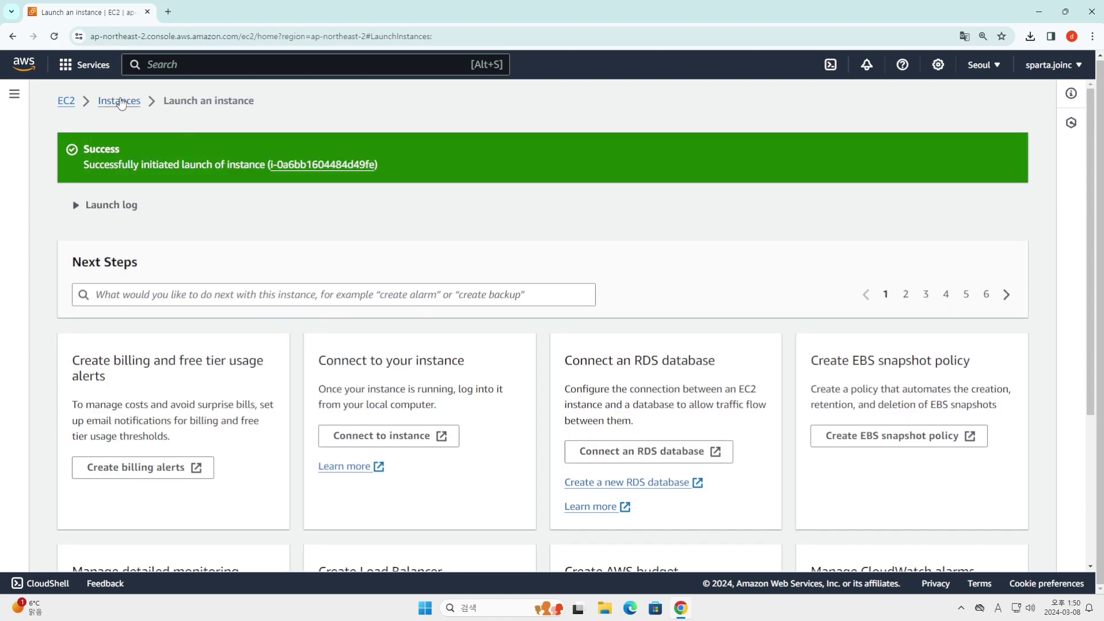
Step: Return to the instances list, enlarge the list area and open the details of my-ubuntu-server
click(119, 101)
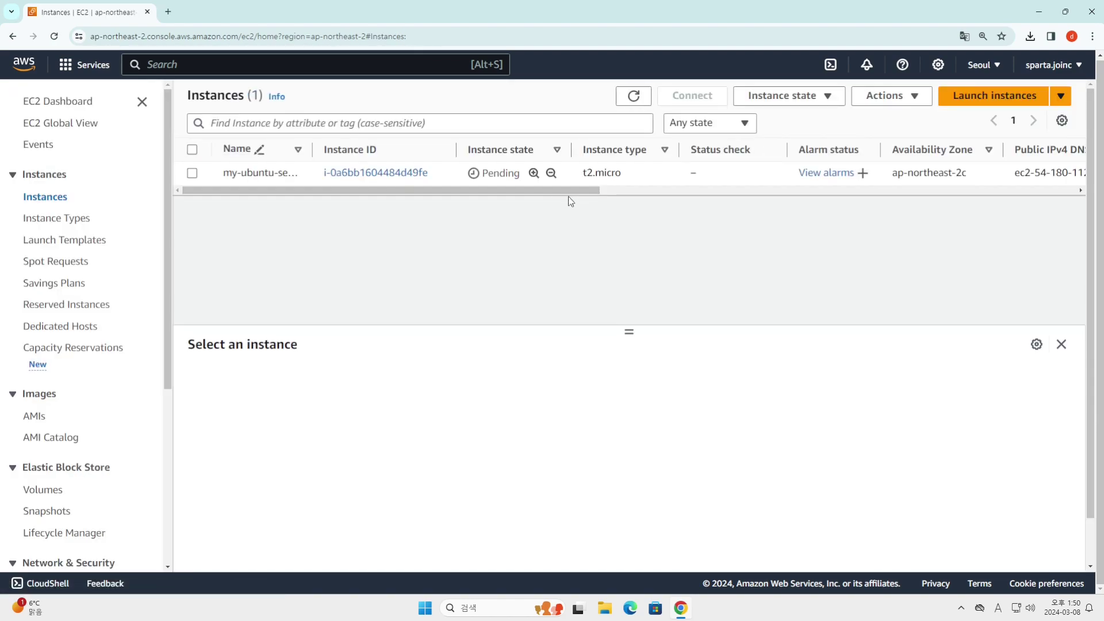
drag(629, 332, 633, 395)
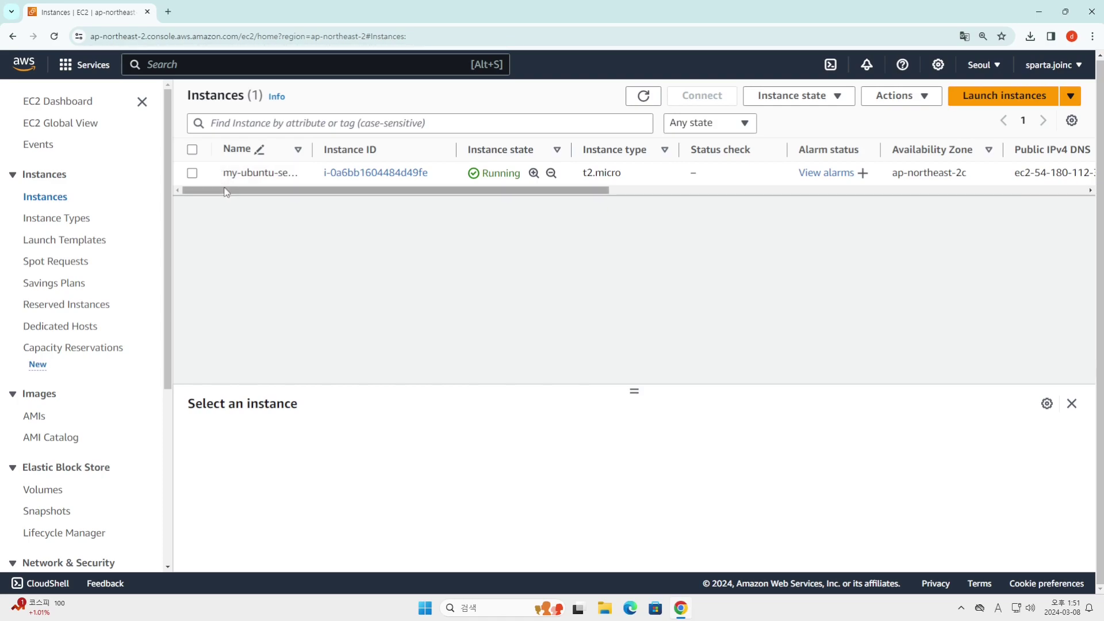
click(347, 173)
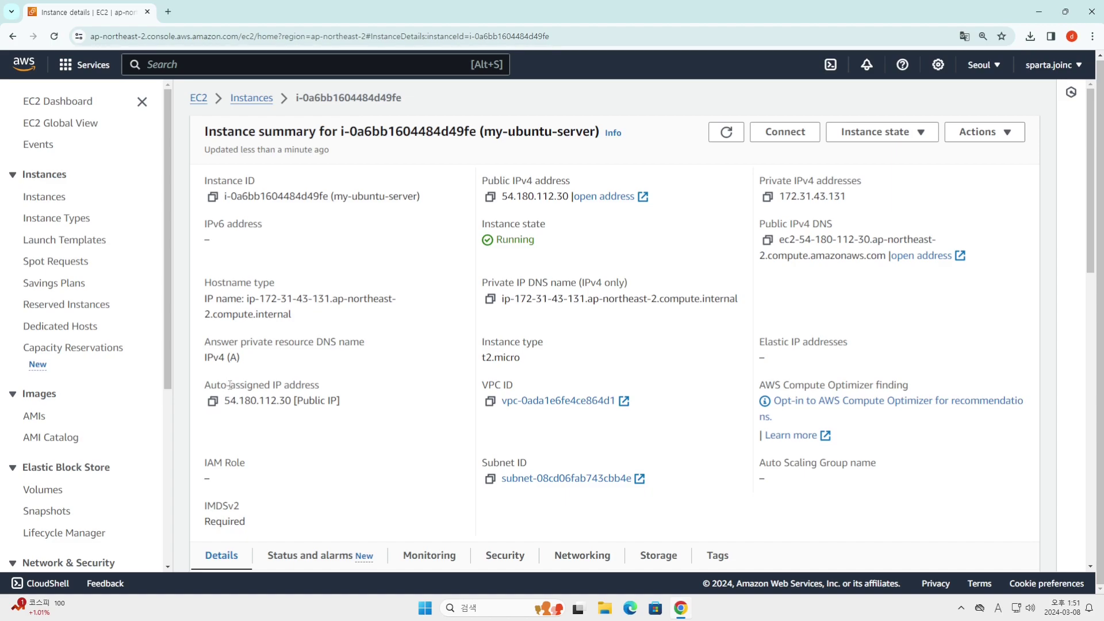
Step: Look over the instance summary and copy the auto-assigned public IP address
drag(226, 405, 280, 406)
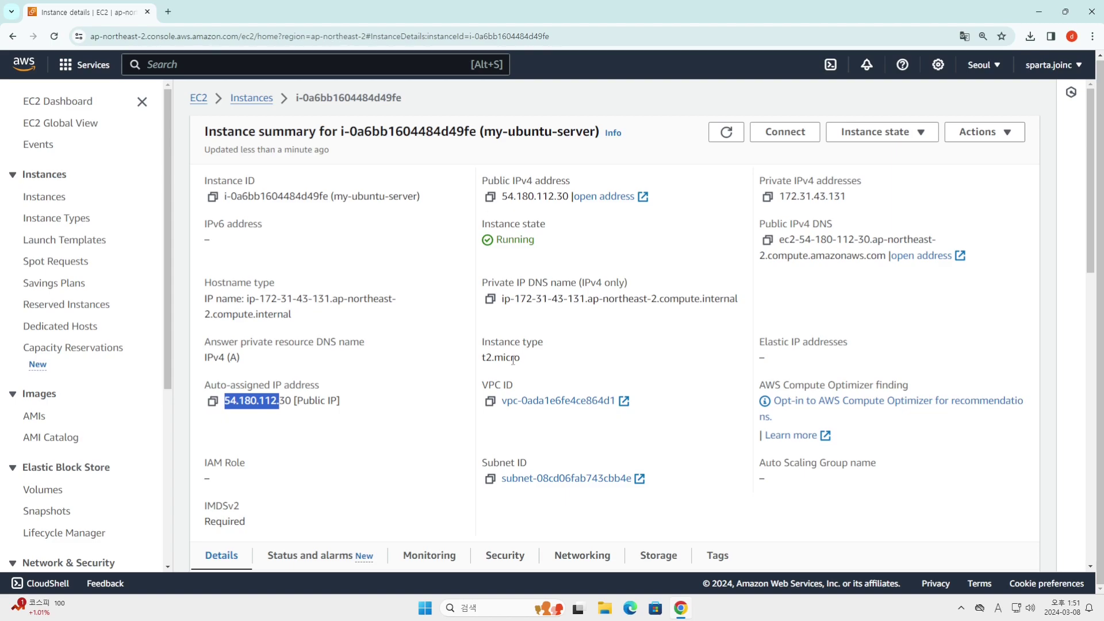
scroll(513, 360, down, 2)
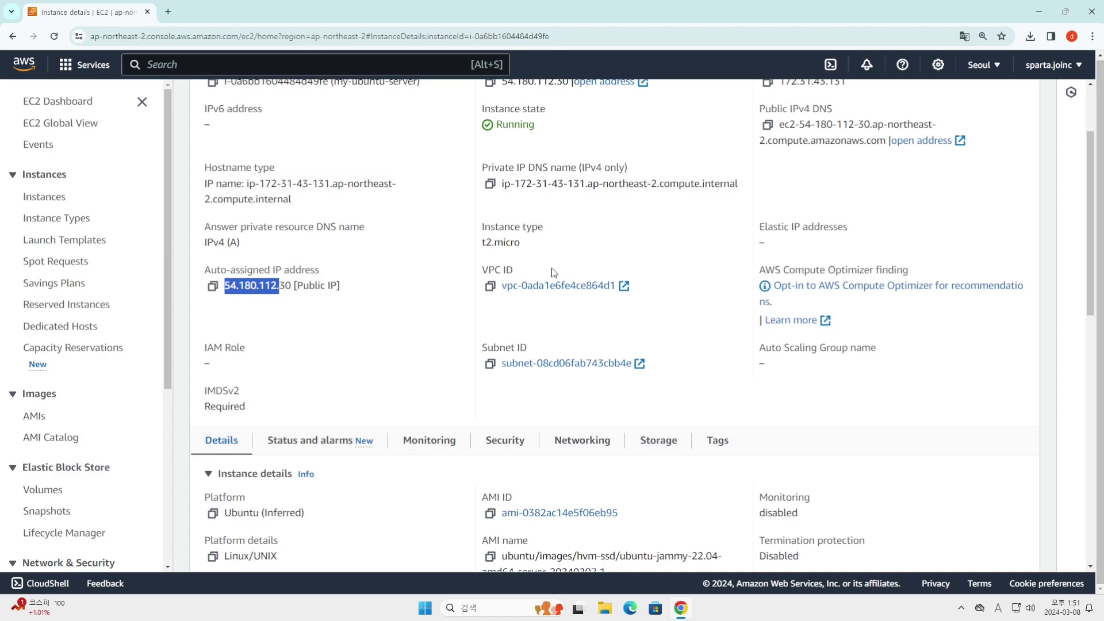
scroll(554, 272, down, 2)
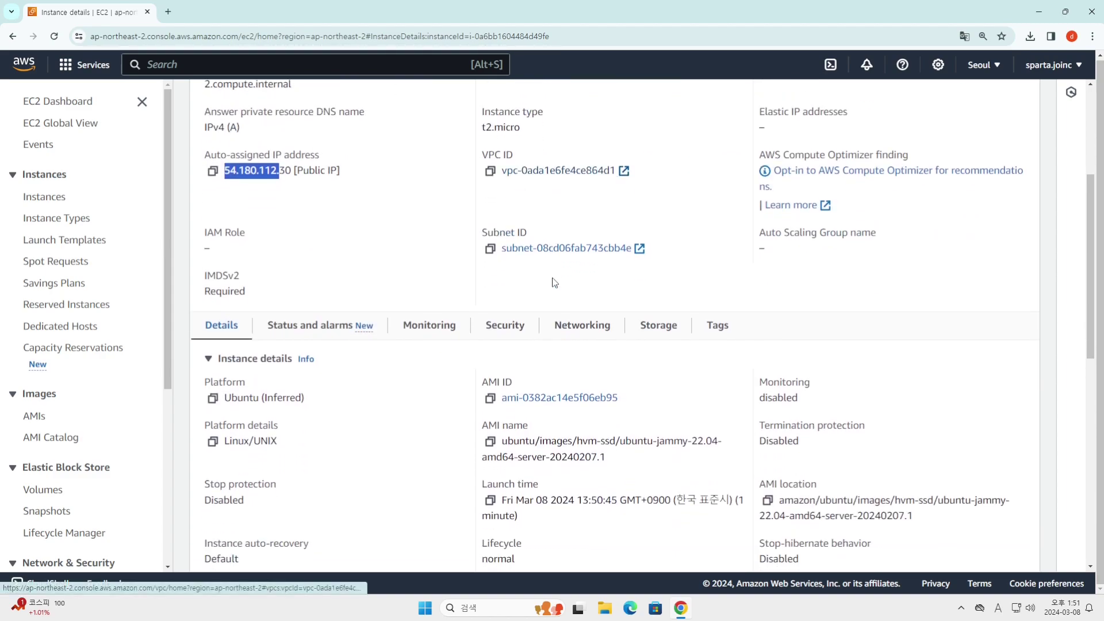
scroll(554, 274, up, 4)
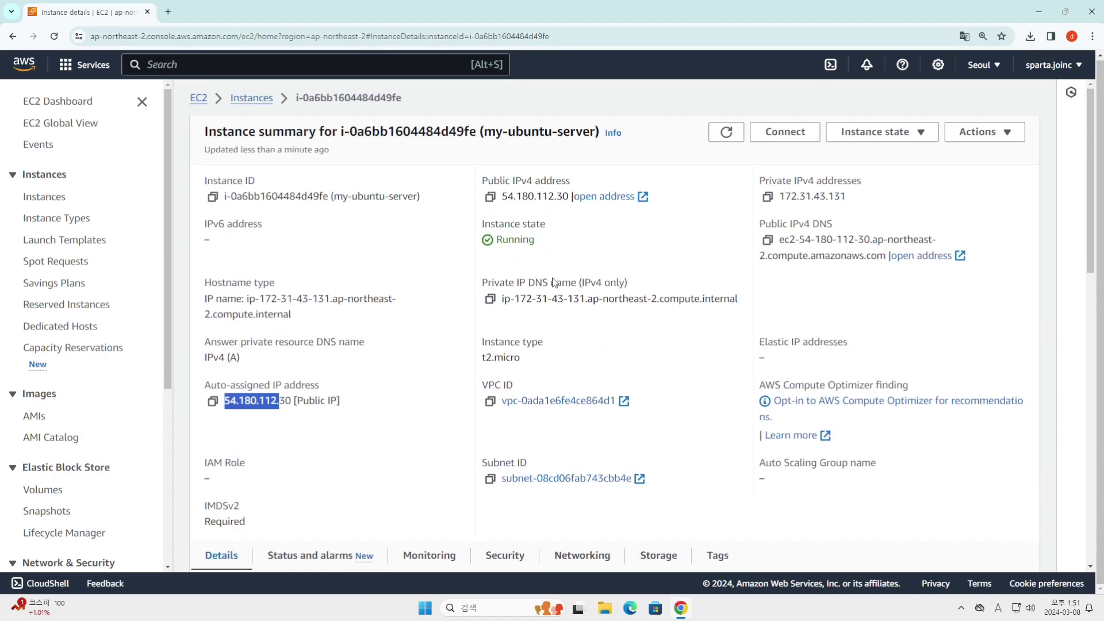
click(213, 402)
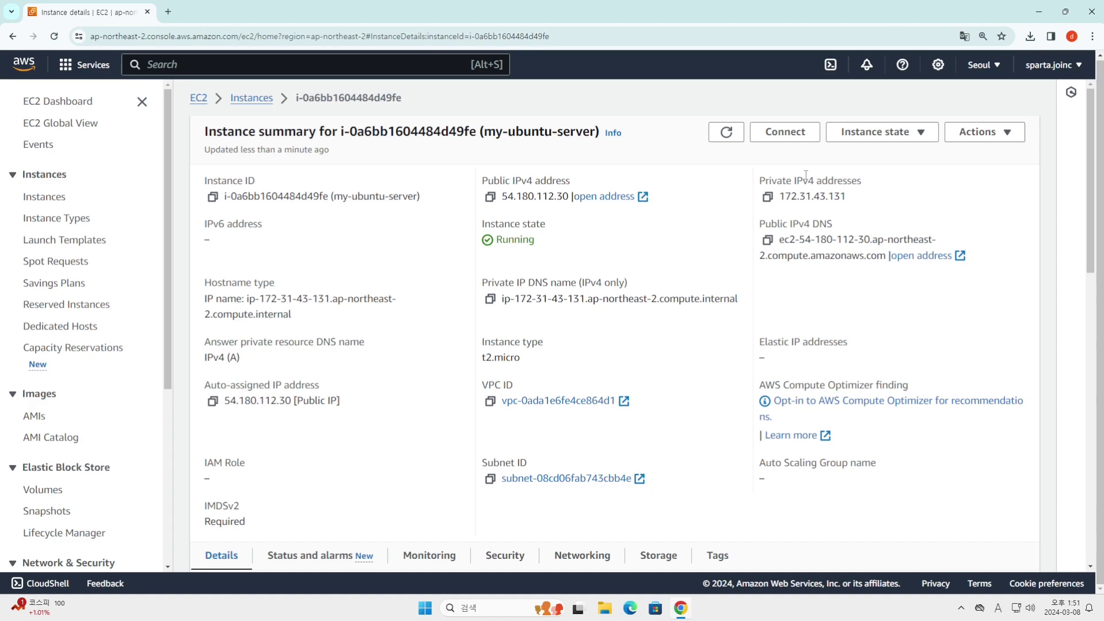
Step: Open the connection options for my-ubuntu-server and examine the SSH client instructions
click(792, 133)
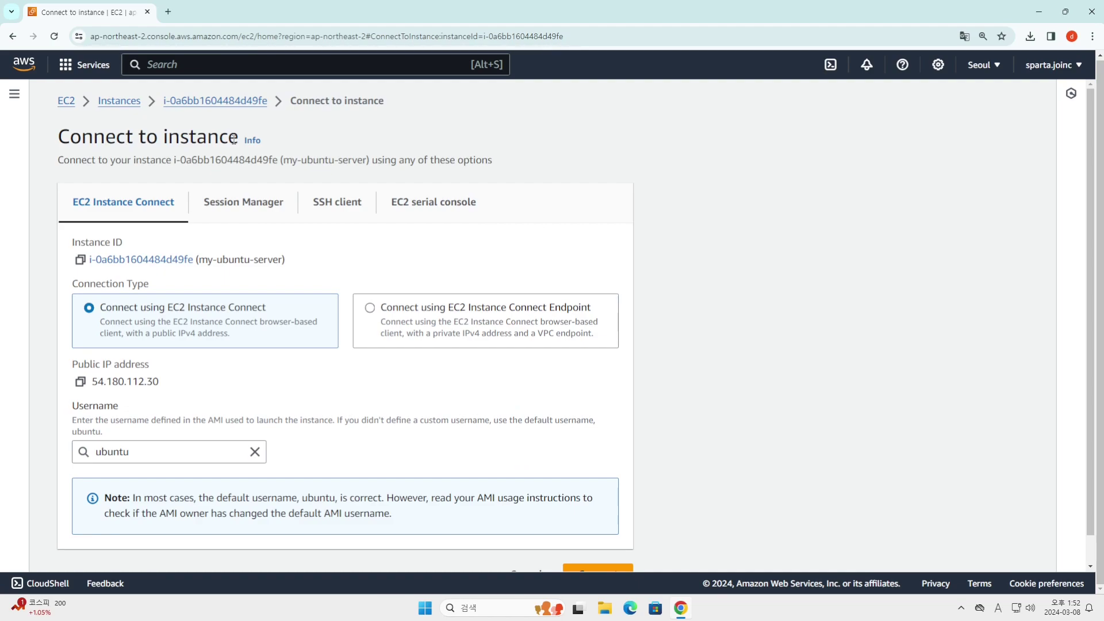
click(324, 213)
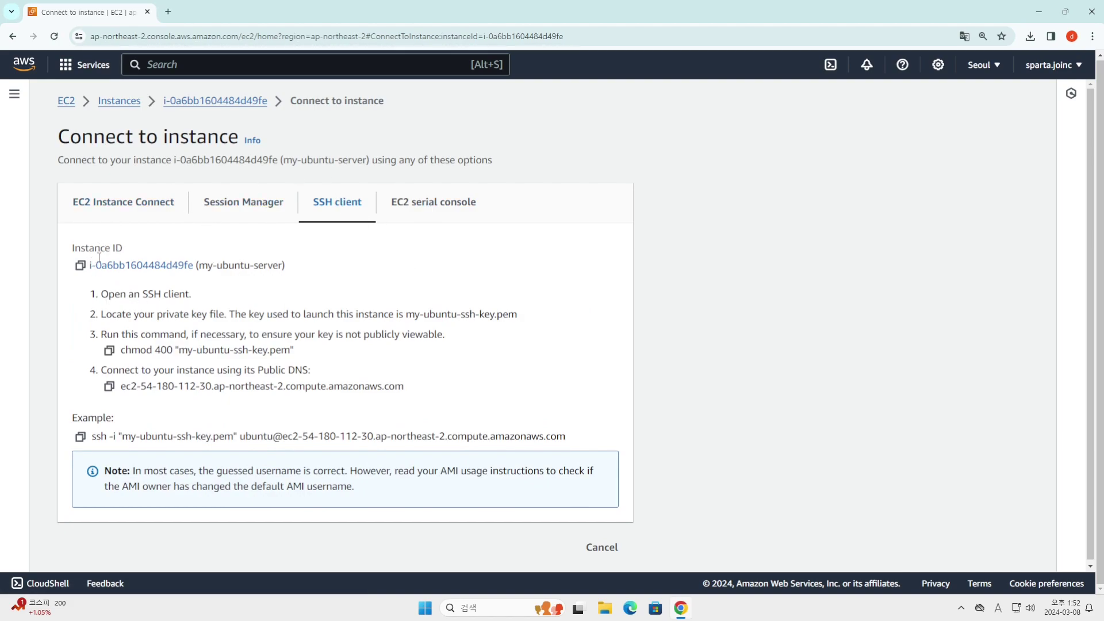
drag(101, 294, 194, 296)
drag(440, 394, 98, 280)
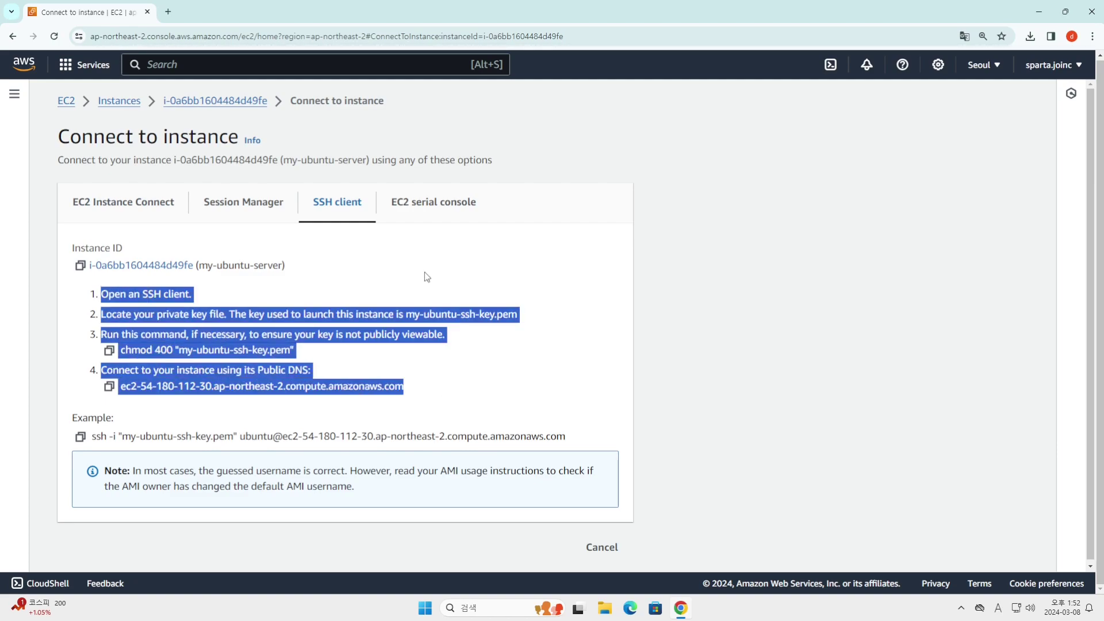
click(438, 387)
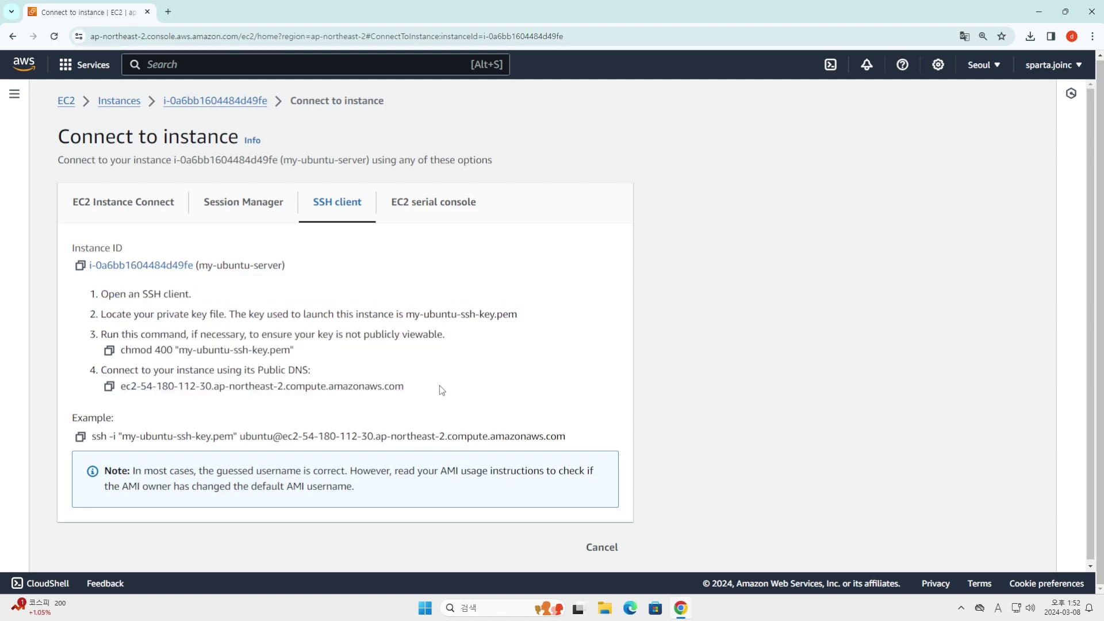
Step: Connect to my-ubuntu-server through EC2 Instance Connect, using the public IP address and the username ubuntu
click(147, 213)
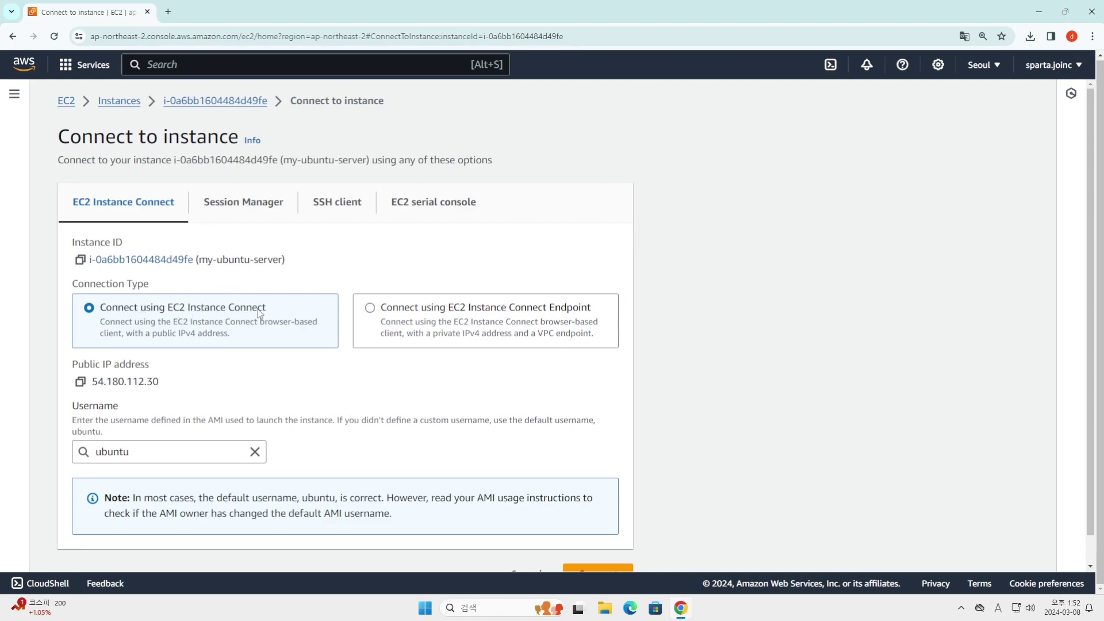
scroll(814, 417, down, 1)
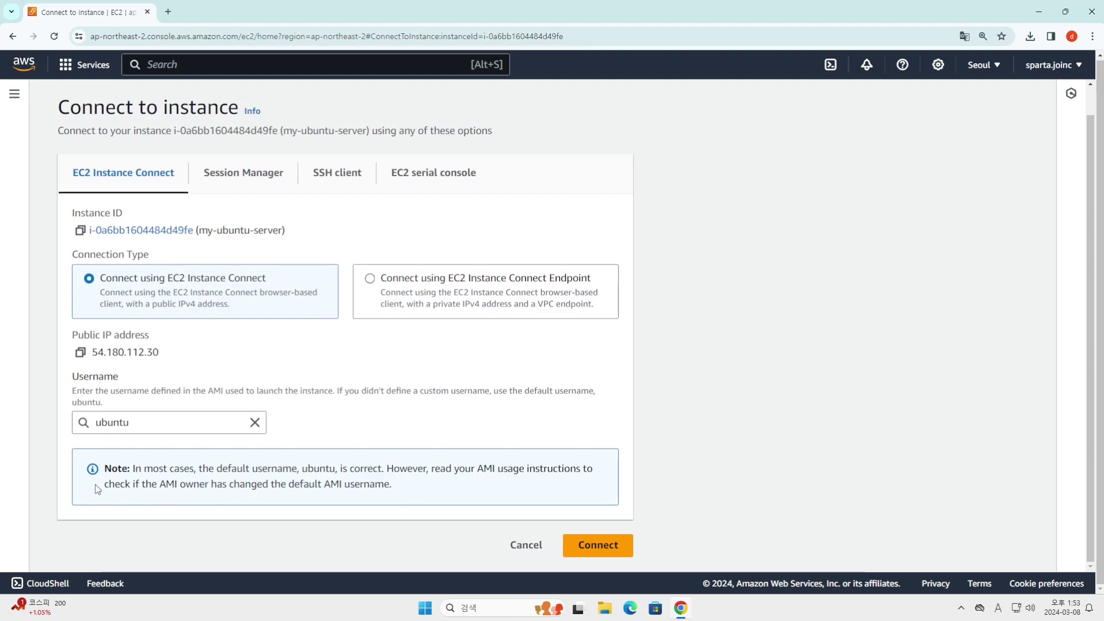
click(604, 545)
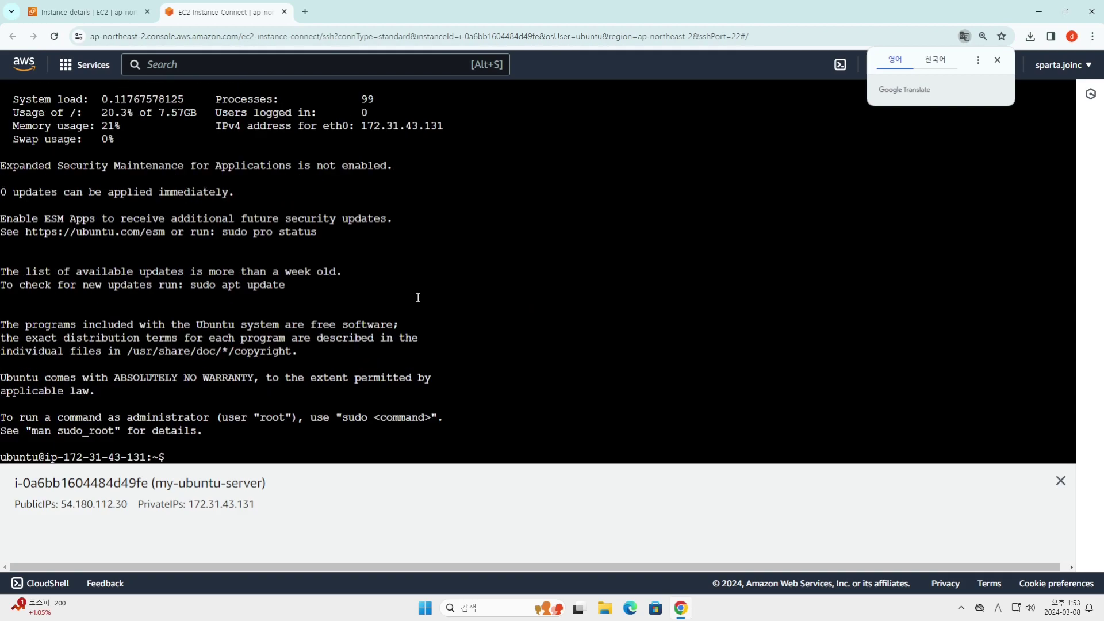
Step: Run ls in the server's terminal, enter ls -al at the prompt and return to the instance details page
key(Return)
key(Return)
key(Return)
text(ls)
key(Return)
text(l)
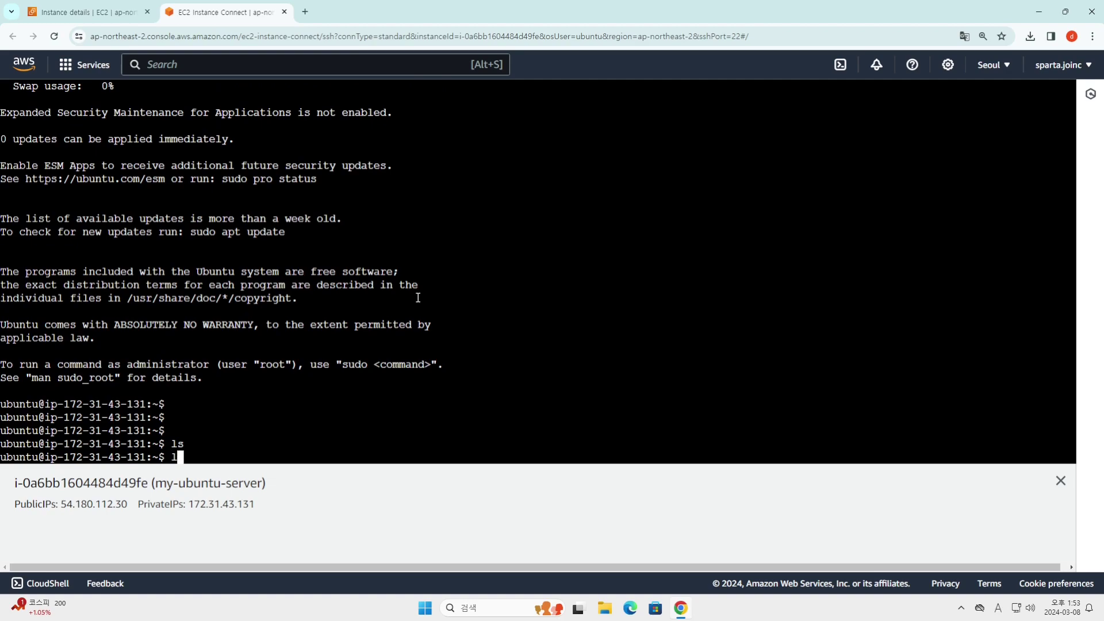
text(s -al)
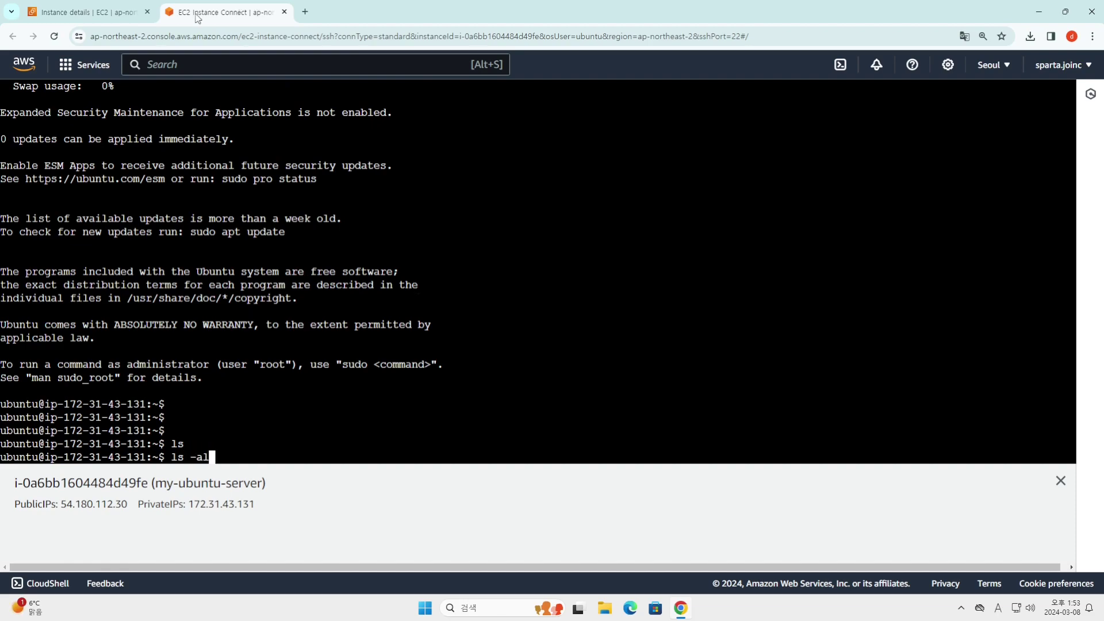
click(79, 13)
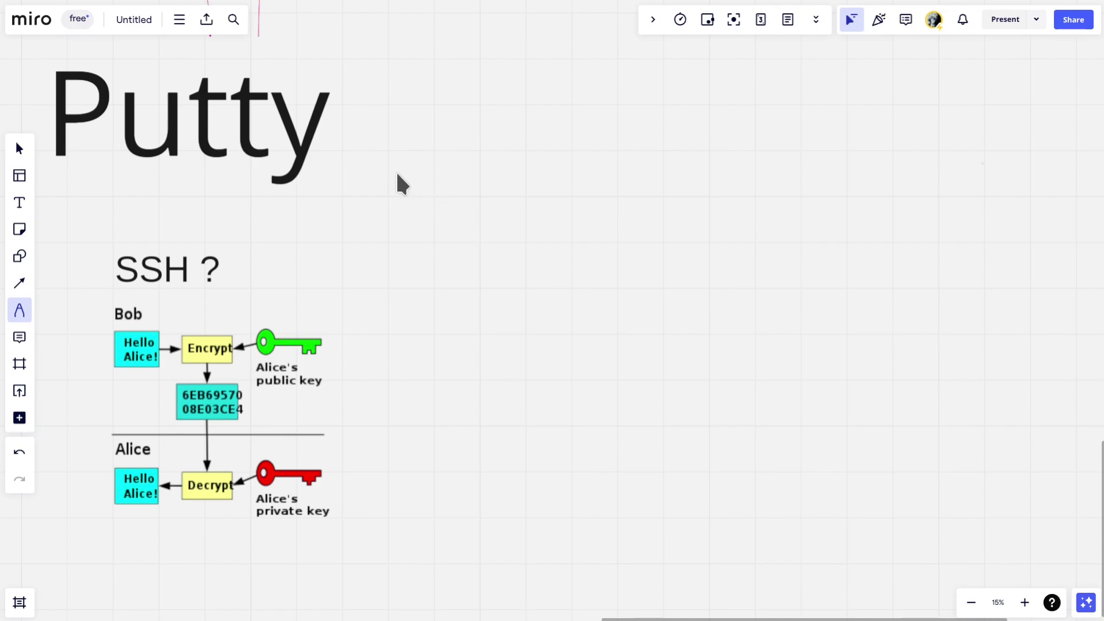
Step: Switch to the Miro board and draw a red box labelled "windows" beside the Putty heading, underlining the label
mouse_move(406, 171)
mouse_down()
mouse_move(407, 253)
mouse_move(580, 196)
mouse_move(583, 256)
mouse_up()
drag(403, 259, 562, 257)
mouse_move(415, 230)
mouse_down()
mouse_move(416, 251)
mouse_move(440, 234)
mouse_move(463, 240)
mouse_move(483, 223)
mouse_move(493, 232)
mouse_move(539, 215)
mouse_up()
drag(415, 261, 544, 251)
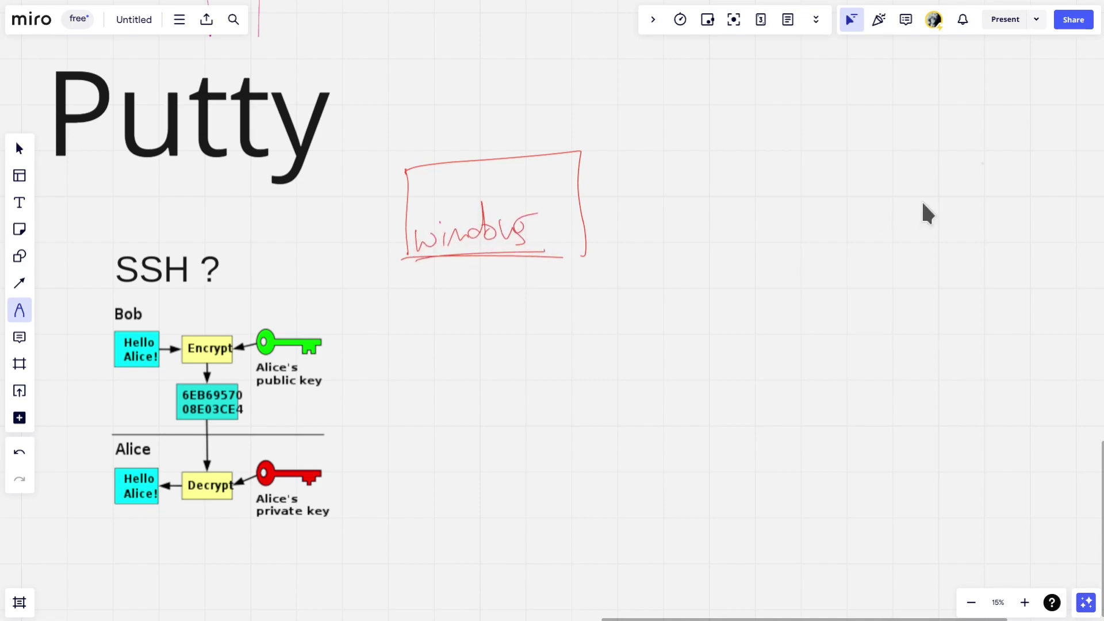
Step: Draw a second red box for the EC2 instance opposite the windows box, label it and write PIP above it
mouse_move(898, 176)
mouse_down()
mouse_move(904, 253)
mouse_move(1055, 227)
mouse_move(1051, 255)
mouse_up()
drag(891, 251, 1023, 245)
mouse_move(907, 214)
mouse_down()
mouse_move(908, 244)
mouse_move(989, 236)
mouse_up()
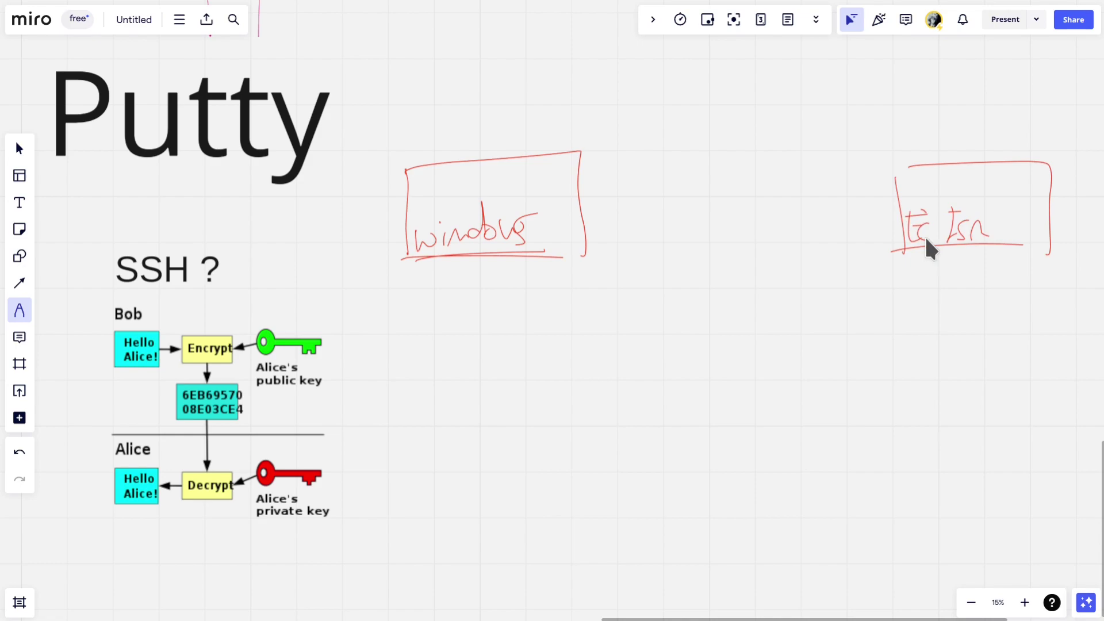
mouse_move(891, 129)
mouse_down()
mouse_move(888, 169)
mouse_move(905, 138)
mouse_move(899, 146)
mouse_up()
mouse_move(915, 130)
mouse_down()
mouse_move(935, 126)
mouse_move(916, 148)
mouse_up()
mouse_move(941, 128)
mouse_down()
mouse_move(940, 164)
mouse_move(941, 148)
mouse_up()
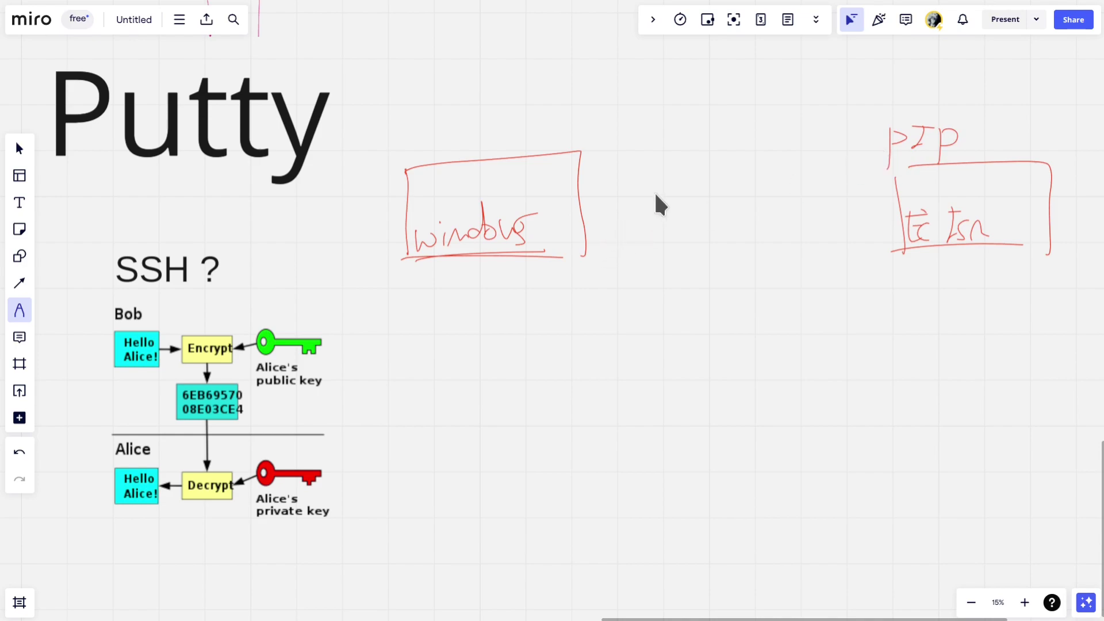
Step: Draw a double-headed arrow between the windows box and the instance box and write SSH(22) under it
mouse_move(582, 216)
mouse_down()
mouse_move(891, 202)
mouse_move(874, 203)
mouse_up()
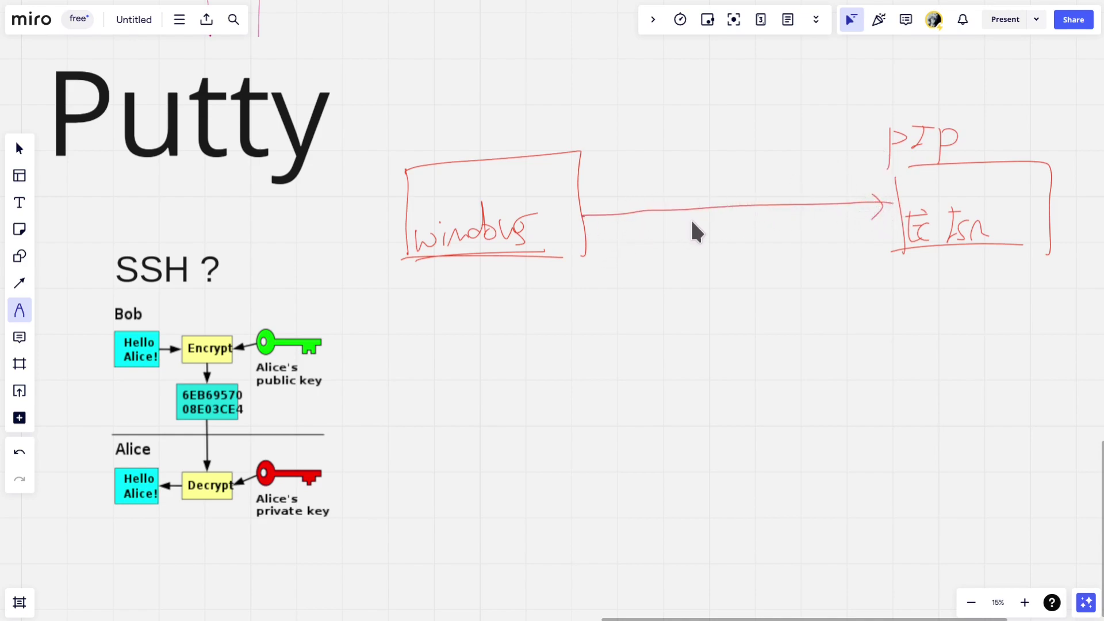
mouse_move(686, 224)
mouse_down()
mouse_move(696, 247)
mouse_move(707, 247)
mouse_move(717, 222)
mouse_move(721, 246)
mouse_move(744, 222)
mouse_move(805, 236)
mouse_up()
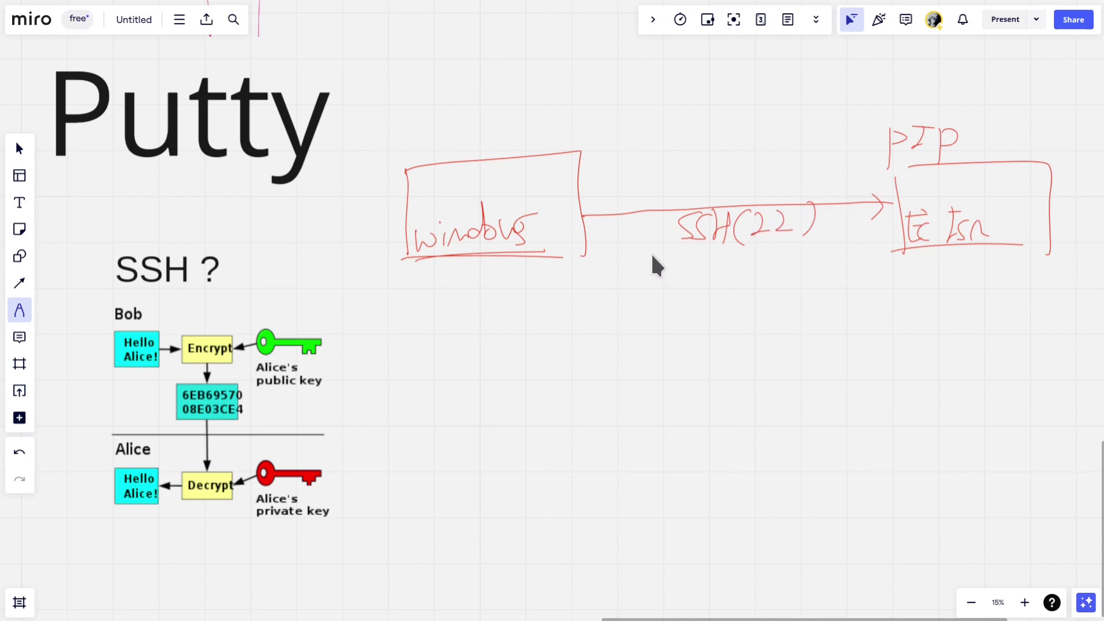
drag(598, 203, 581, 216)
Step: Mark the windows box C and the instance box S with an annotated arrow between them, and write "window ssh client" beside Putty
mouse_move(561, 274)
mouse_down()
mouse_move(540, 296)
mouse_move(565, 278)
mouse_up()
drag(930, 260, 905, 293)
mouse_move(609, 294)
mouse_down()
mouse_move(850, 283)
mouse_move(832, 300)
mouse_up()
mouse_move(662, 313)
mouse_down()
mouse_move(661, 337)
mouse_move(692, 322)
mouse_move(688, 338)
mouse_move(680, 300)
mouse_up()
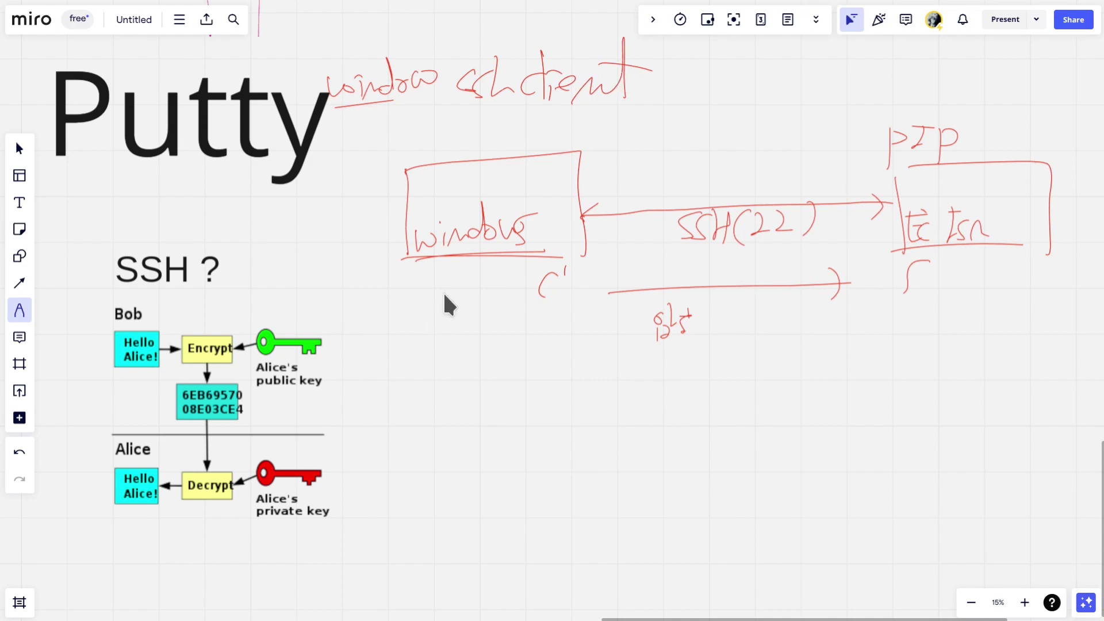
Step: Circle Alice's public and private keys, link them with arrows, and write "pair" and a circled Korean note beside them
mouse_move(295, 501)
mouse_down()
mouse_move(271, 552)
mouse_move(316, 505)
mouse_up()
mouse_move(303, 368)
mouse_down()
mouse_move(300, 403)
mouse_move(262, 374)
mouse_up()
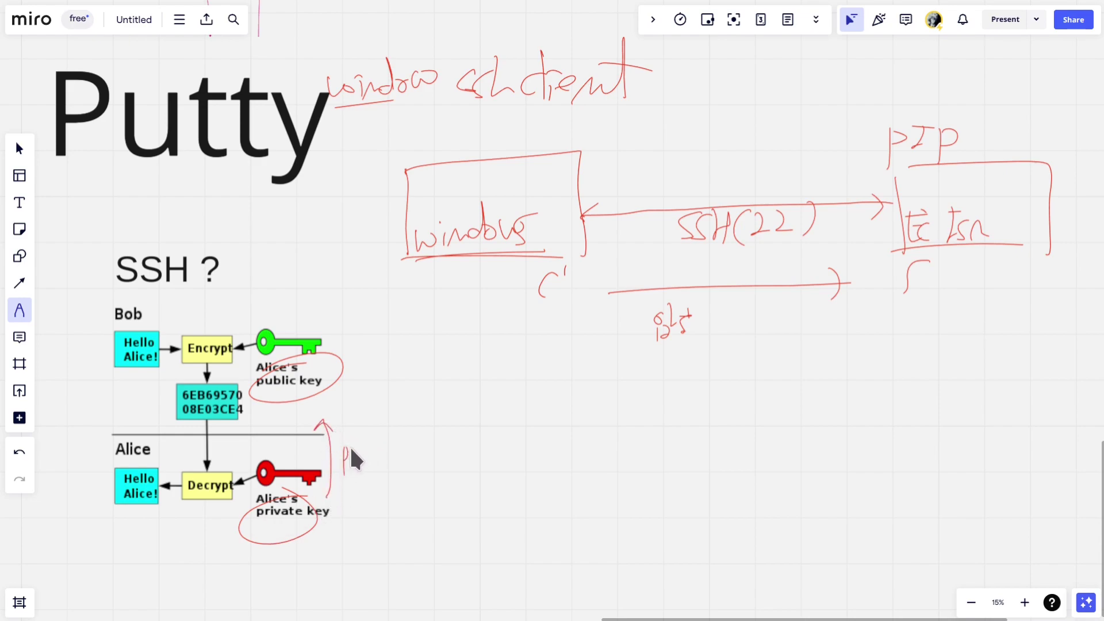
drag(374, 438, 342, 428)
drag(248, 388, 279, 384)
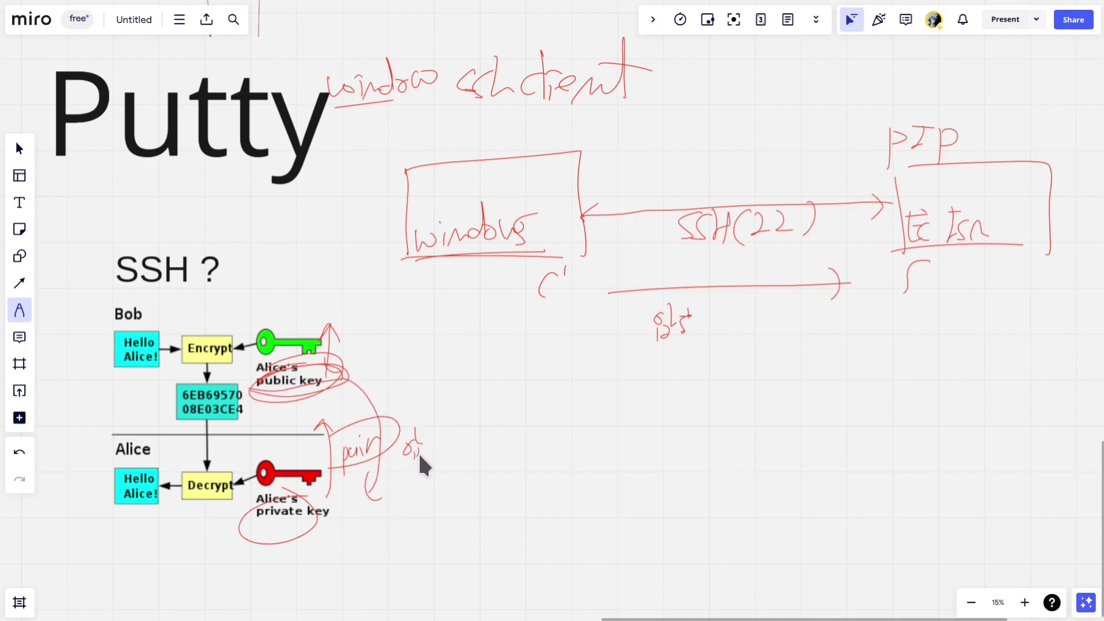
drag(434, 447, 403, 452)
drag(245, 523, 338, 502)
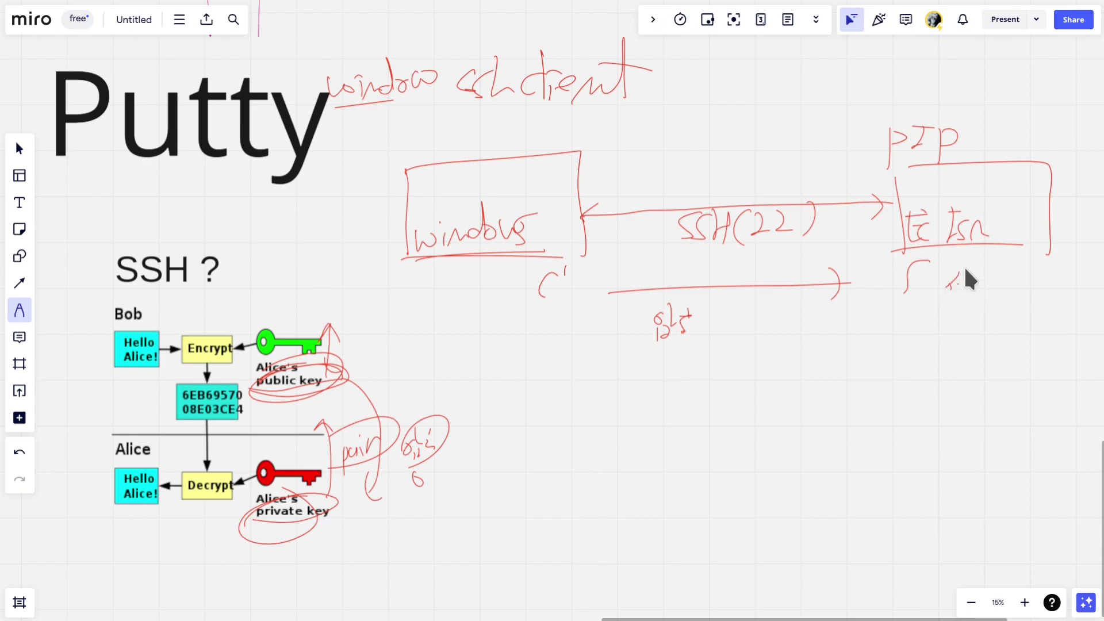
Step: Circle the private key again and write circled notes below the instance box and below the windows box
drag(948, 302, 958, 291)
drag(312, 523, 282, 528)
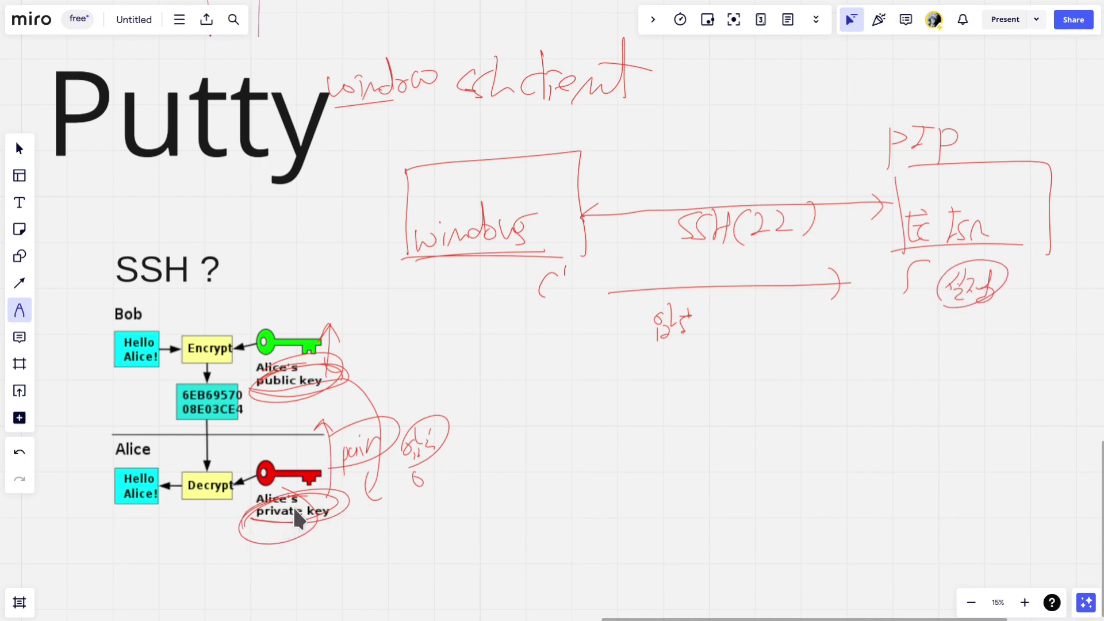
drag(449, 351, 424, 351)
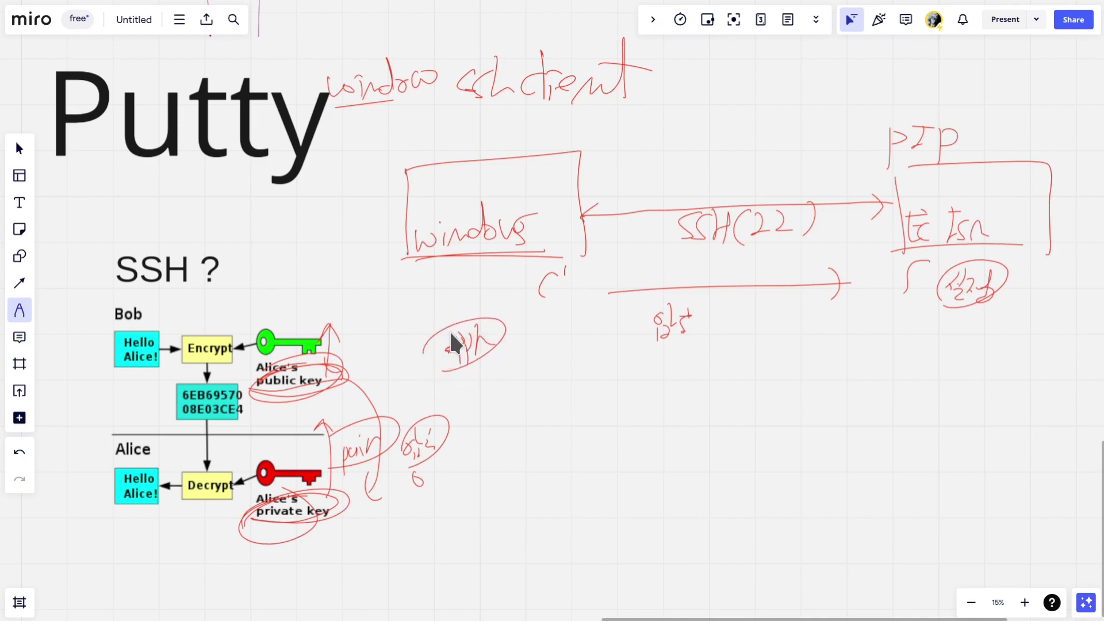
drag(437, 337, 288, 167)
Step: Move the Linux penguin onto the cloud picture and the PuTTY icon onto the edge of the Windows 11 picture
drag(387, 157, 886, 163)
drag(825, 130, 787, 185)
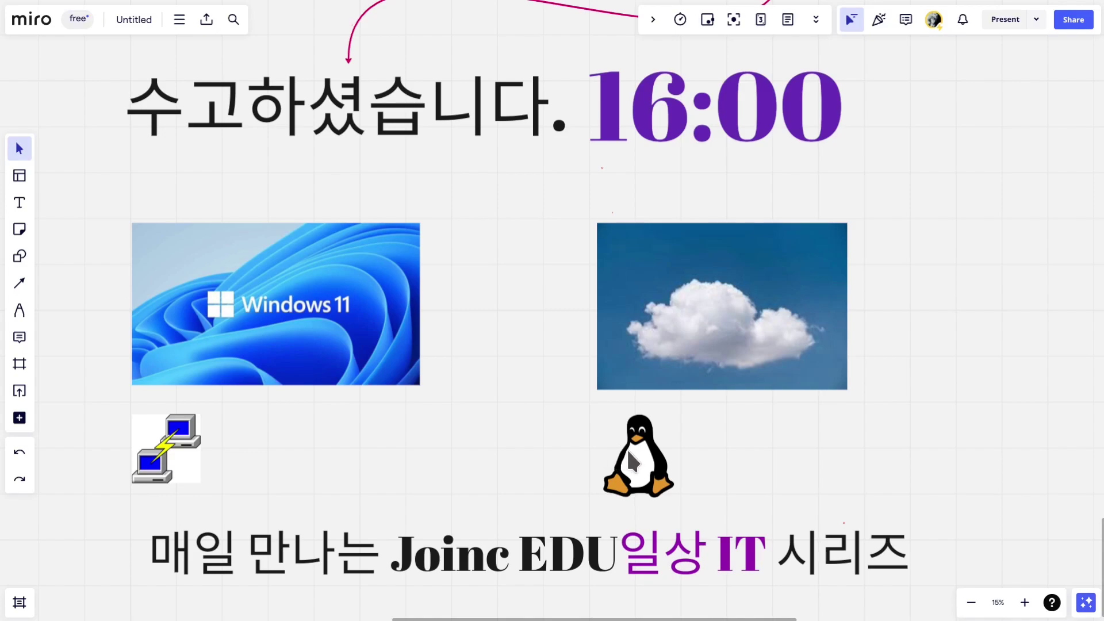
drag(651, 470, 702, 281)
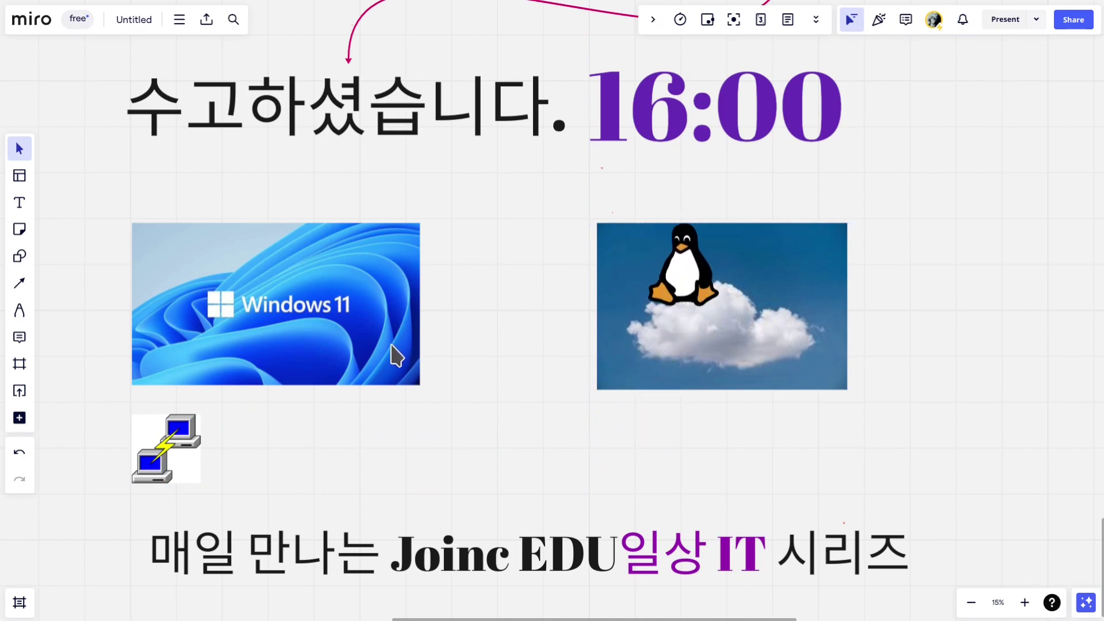
drag(191, 433, 434, 267)
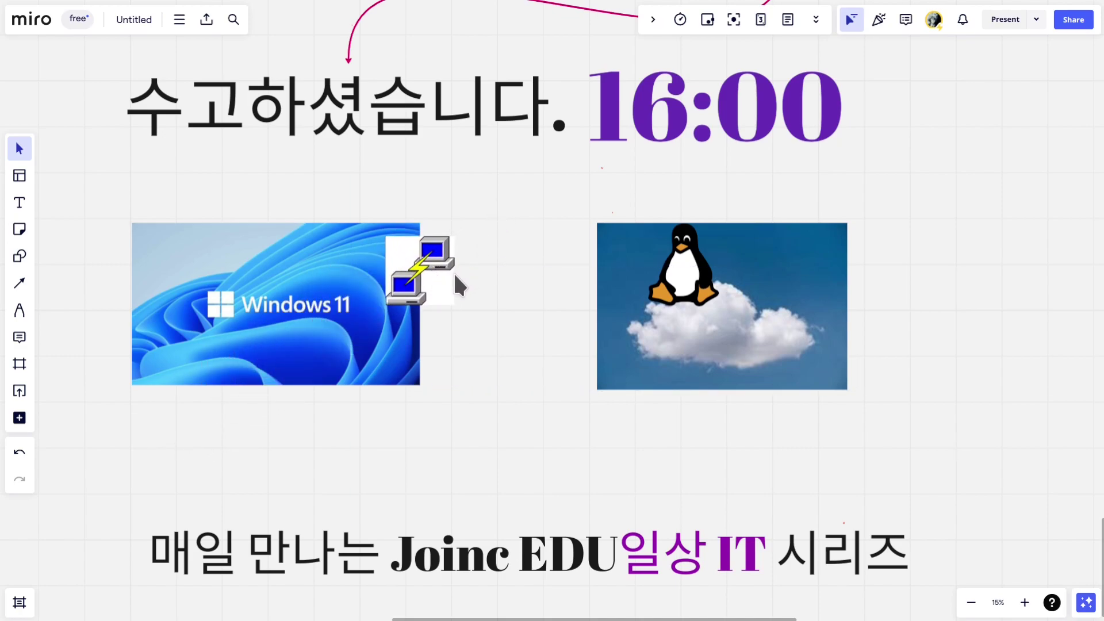
Step: Draw a red arrow from the PuTTY icon to the Linux penguin and write a circled "ssh" above it
key(p)
mouse_move(471, 271)
mouse_down()
mouse_move(652, 262)
mouse_move(636, 277)
mouse_up()
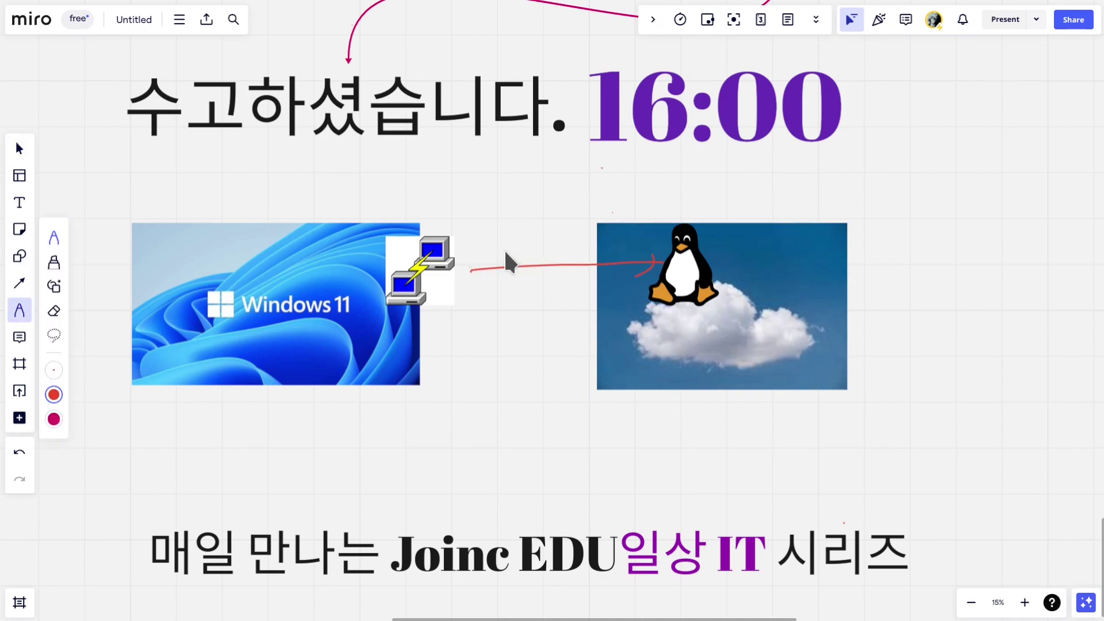
drag(493, 266, 505, 256)
Step: Underline 16:00 in the closing heading with the red pen and show the Joinc EDU series title
drag(644, 155, 803, 149)
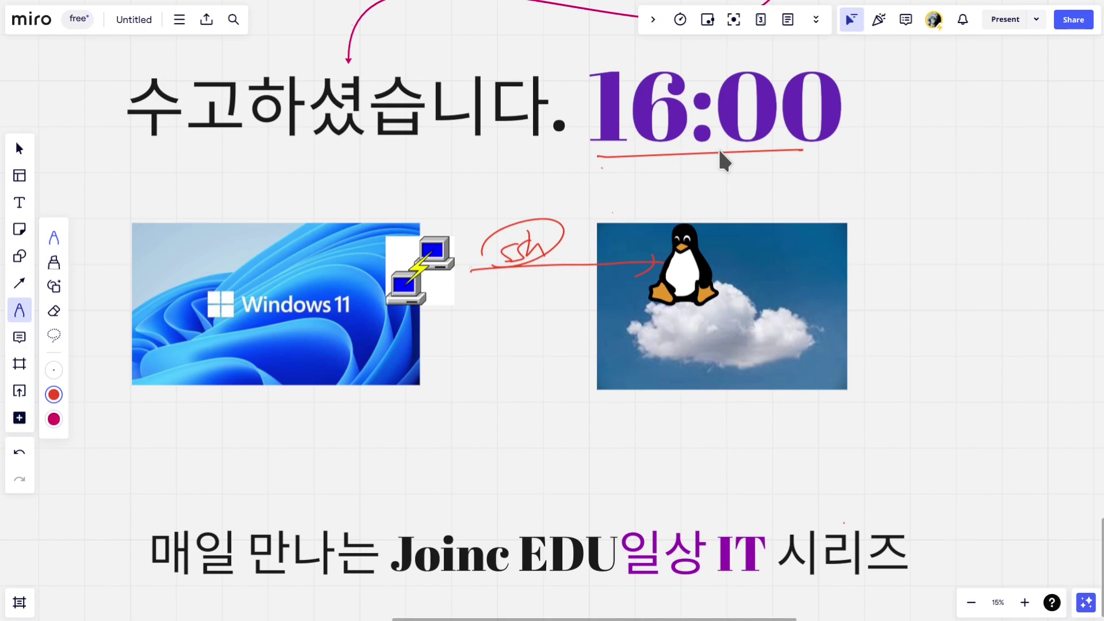
key(v)
scroll(520, 247, down, 3)
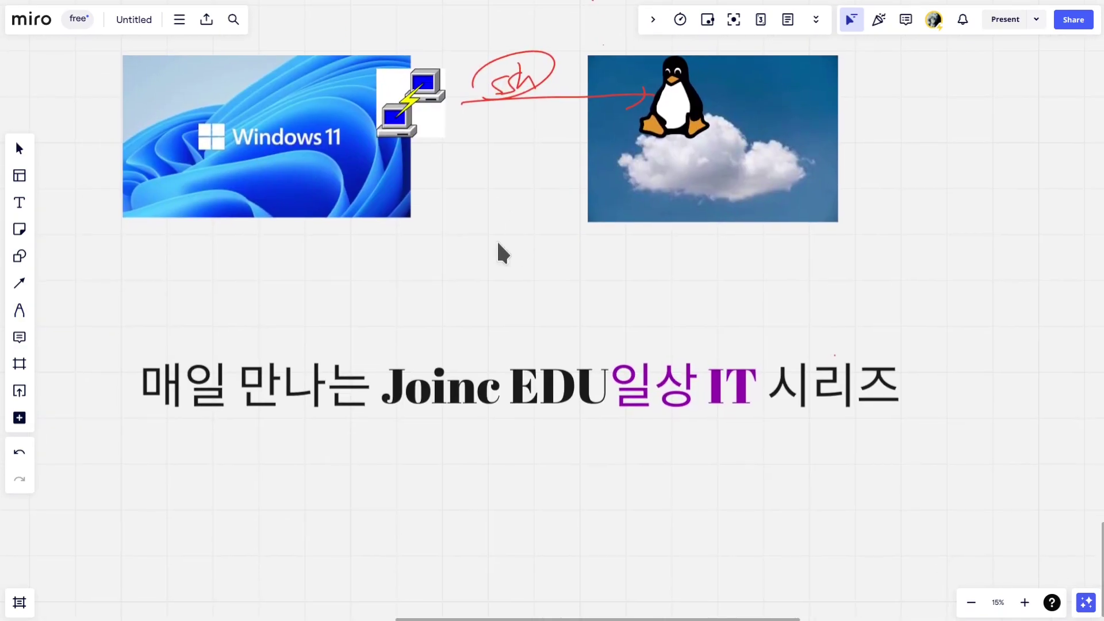